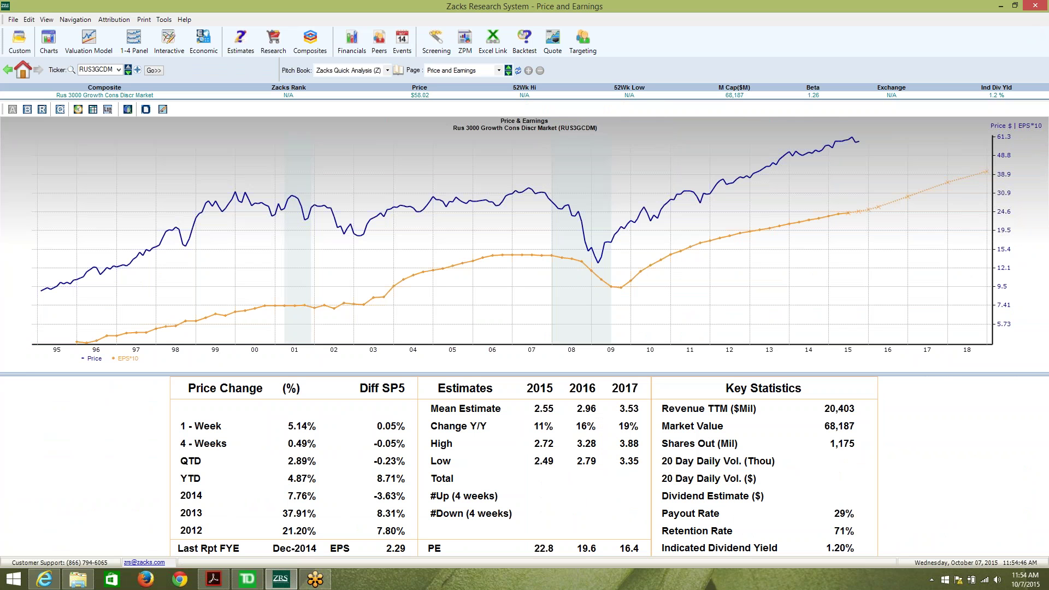
# Step: Show the Valuation Model for the current composite and list the Russell Composite Proxies in the ticker lookup
pyautogui.click(89, 41)
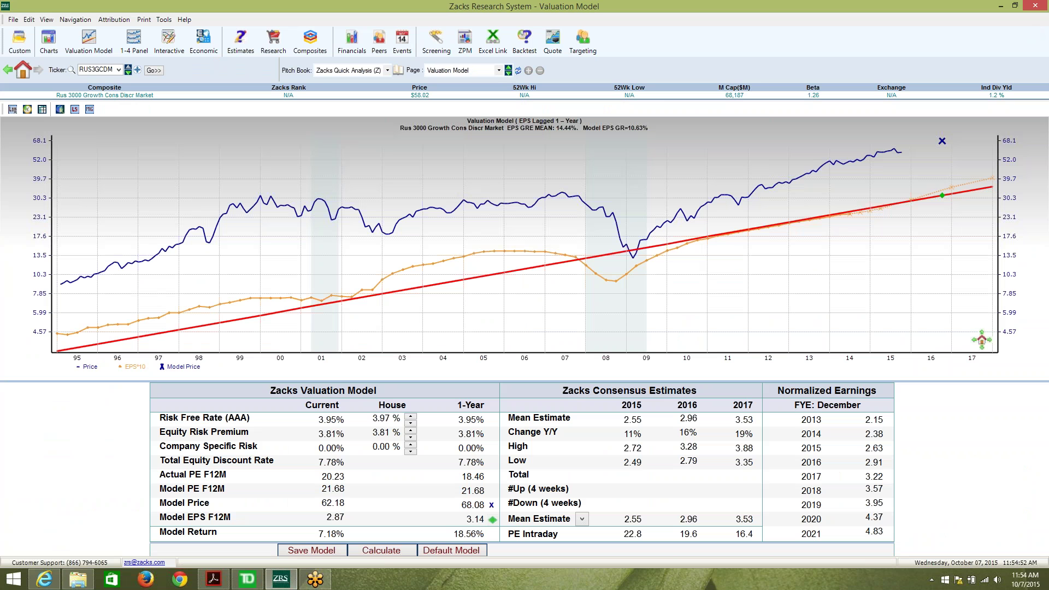
pyautogui.click(71, 69)
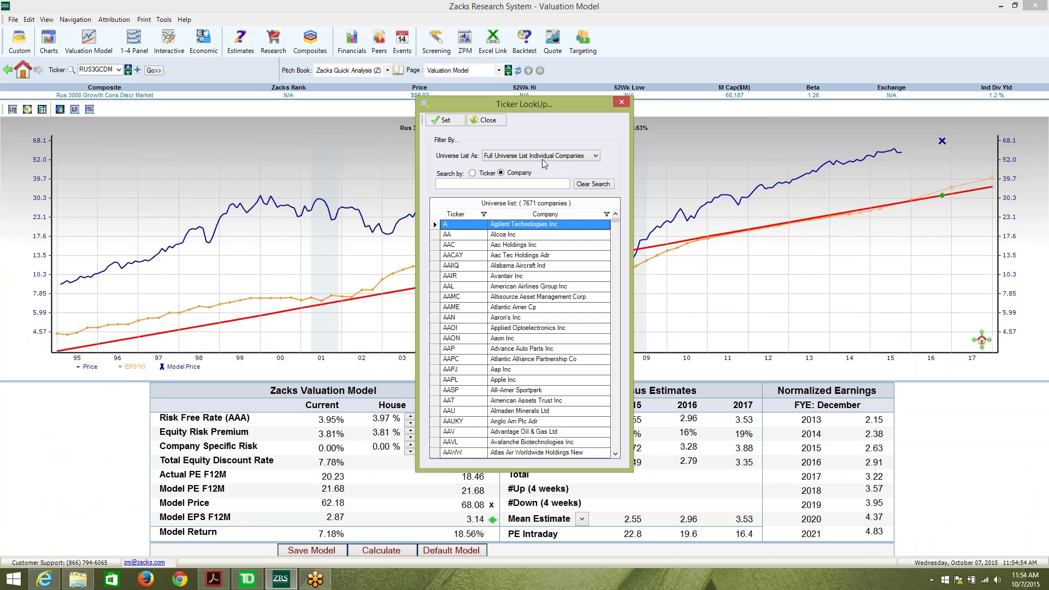
pyautogui.click(540, 156)
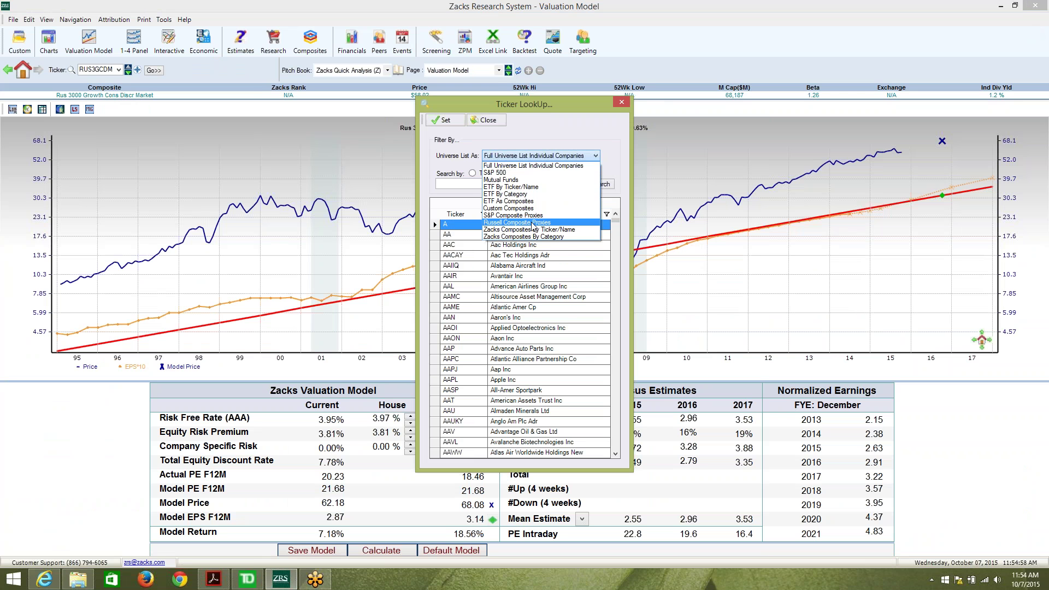
pyautogui.click(533, 223)
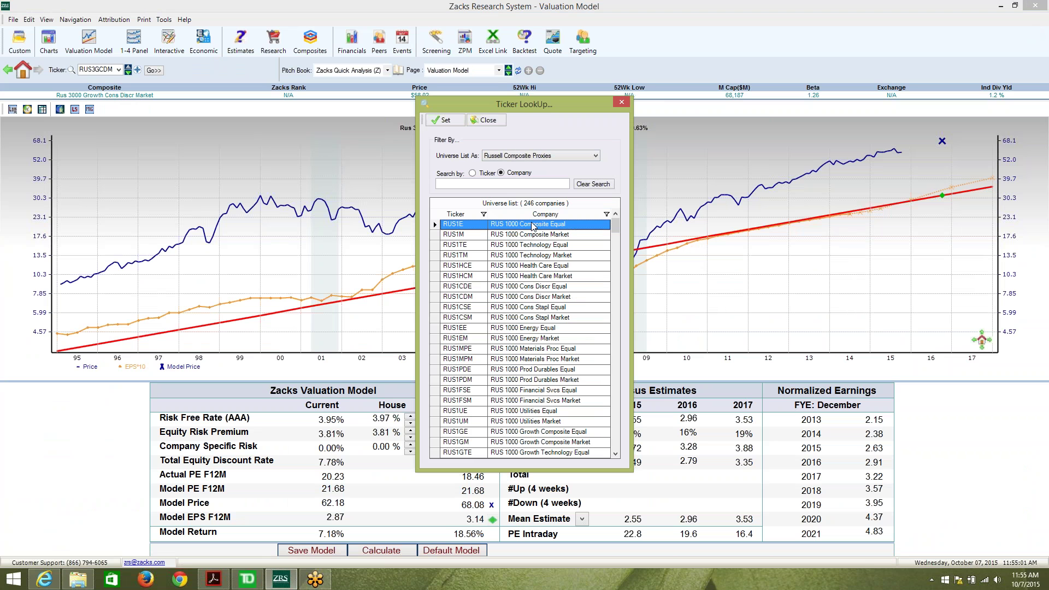
# Step: Look through the Russell 1000 and 2000 sector and style composites in the lookup list, and close the lookup
pyautogui.click(544, 317)
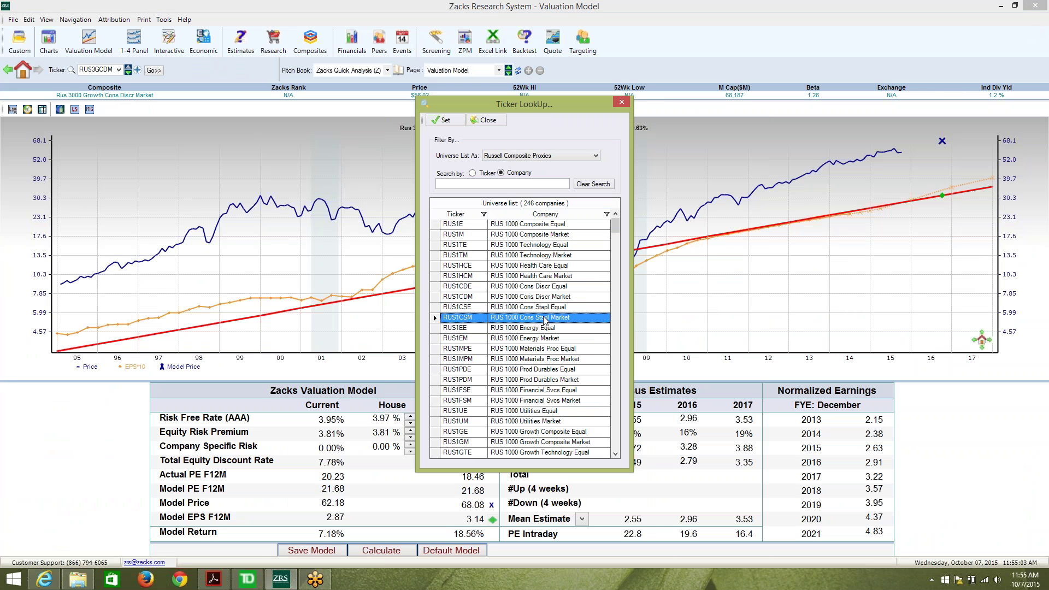
pyautogui.scroll(-7, 542, 364)
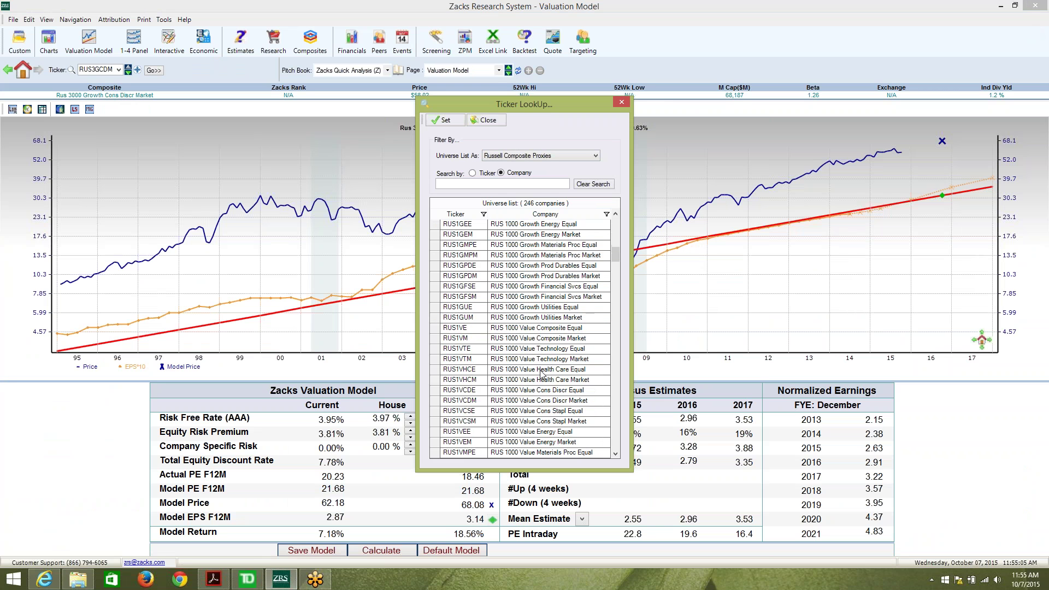
pyautogui.scroll(-5, 544, 374)
pyautogui.scroll(-3, 544, 373)
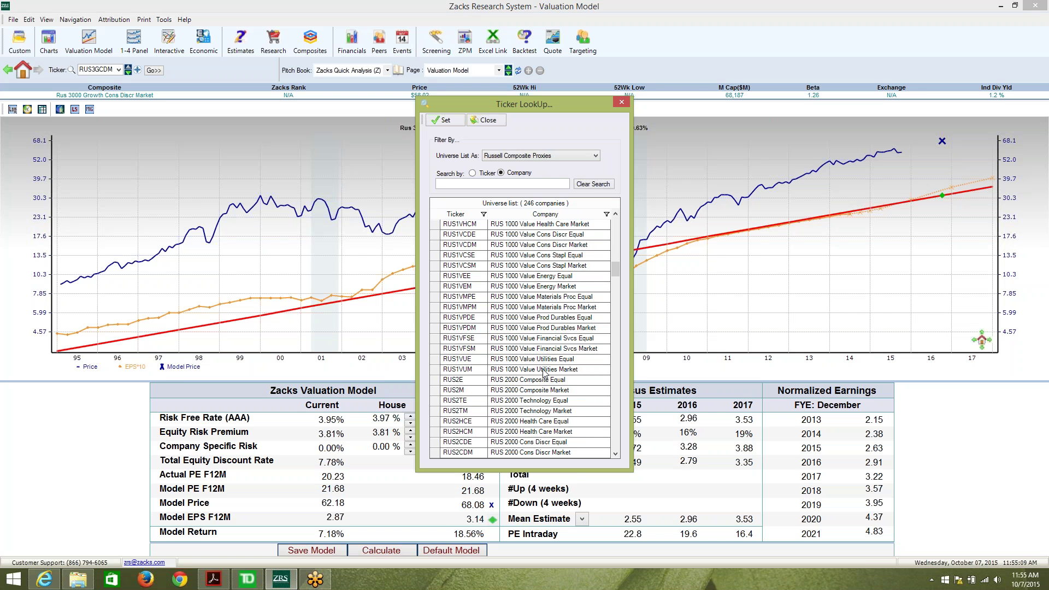
pyautogui.scroll(-4, 544, 373)
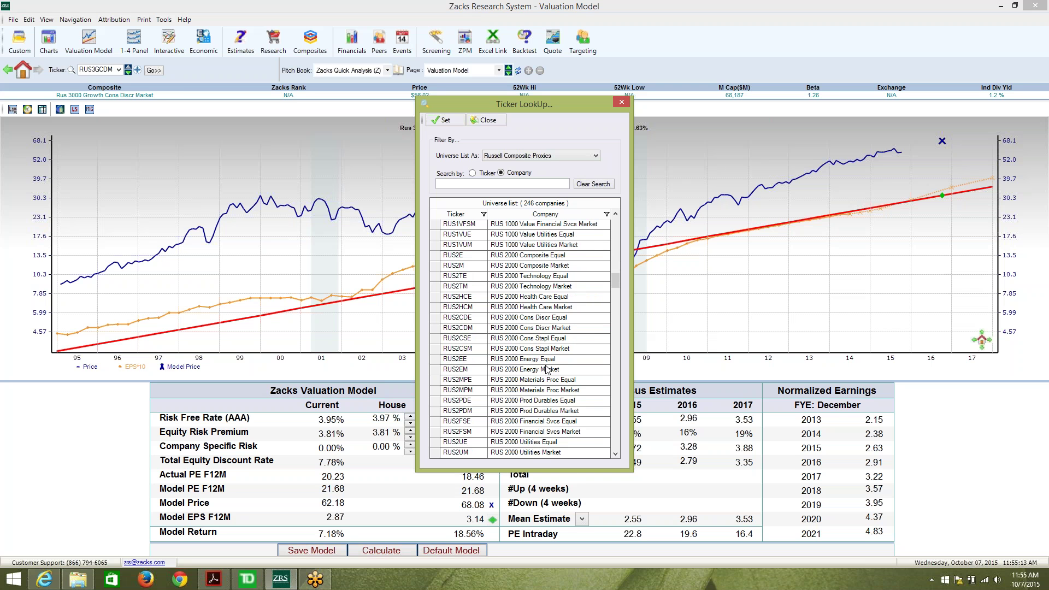
pyautogui.scroll(-6, 548, 369)
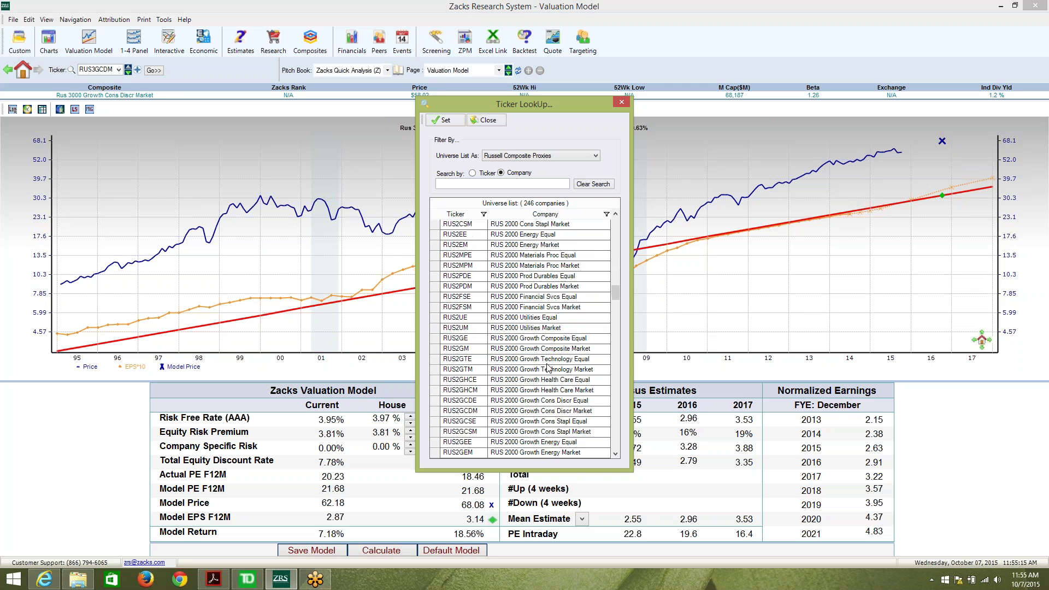
pyautogui.scroll(-3, 548, 368)
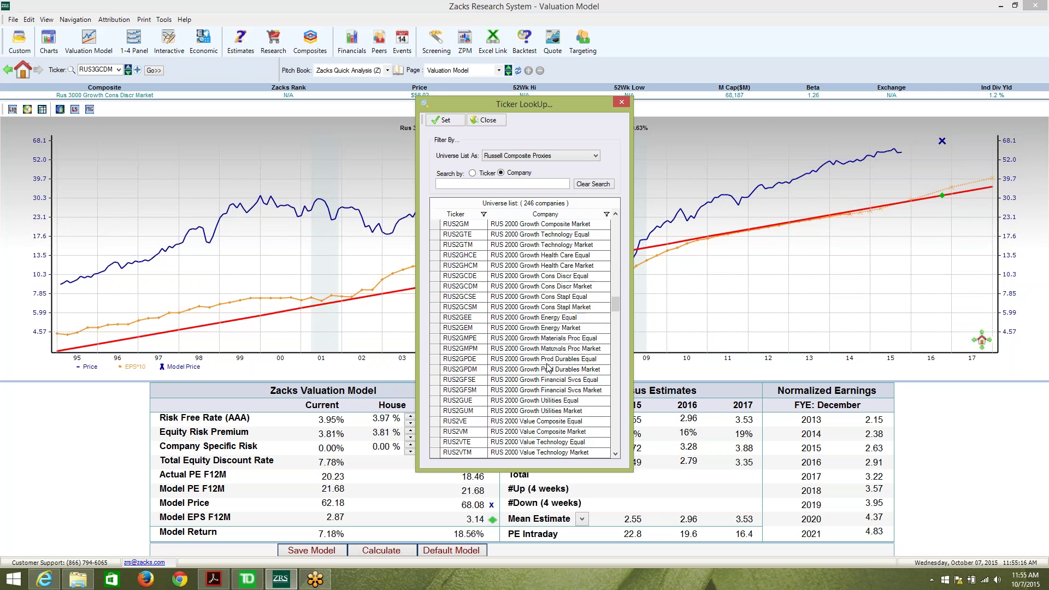
pyautogui.click(487, 120)
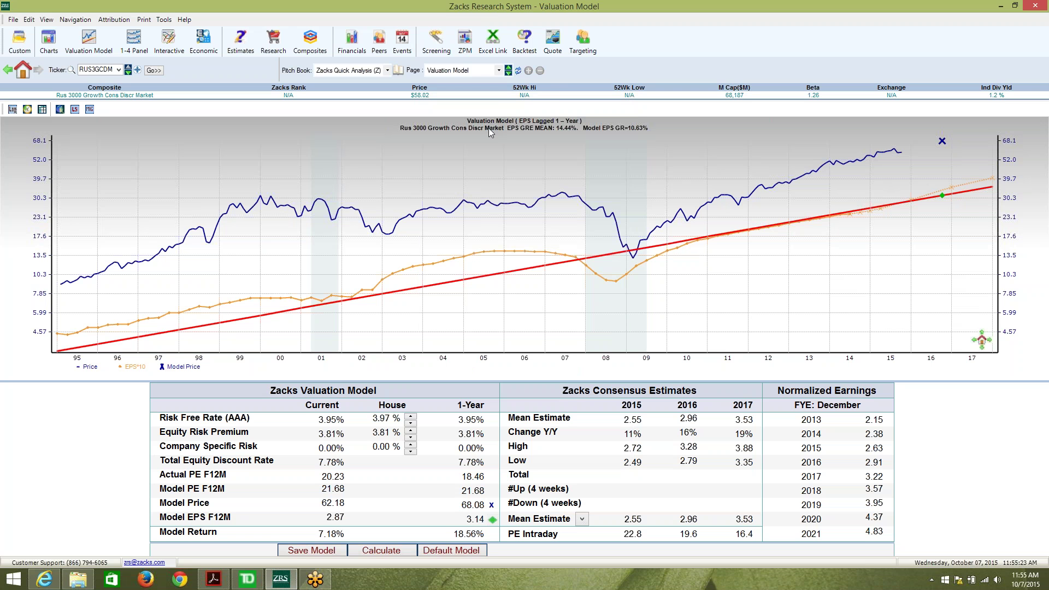
# Step: Display the P/E F12M chart for the Rus 3000 Growth Technology Market composite (RUS3GTM)
pyautogui.click(509, 74)
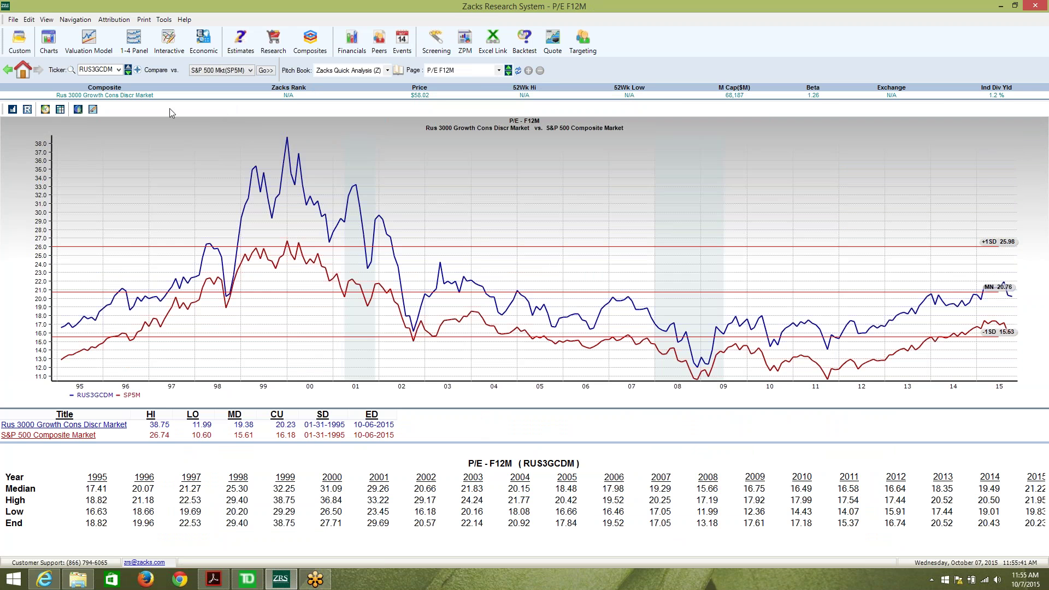
pyautogui.click(128, 72)
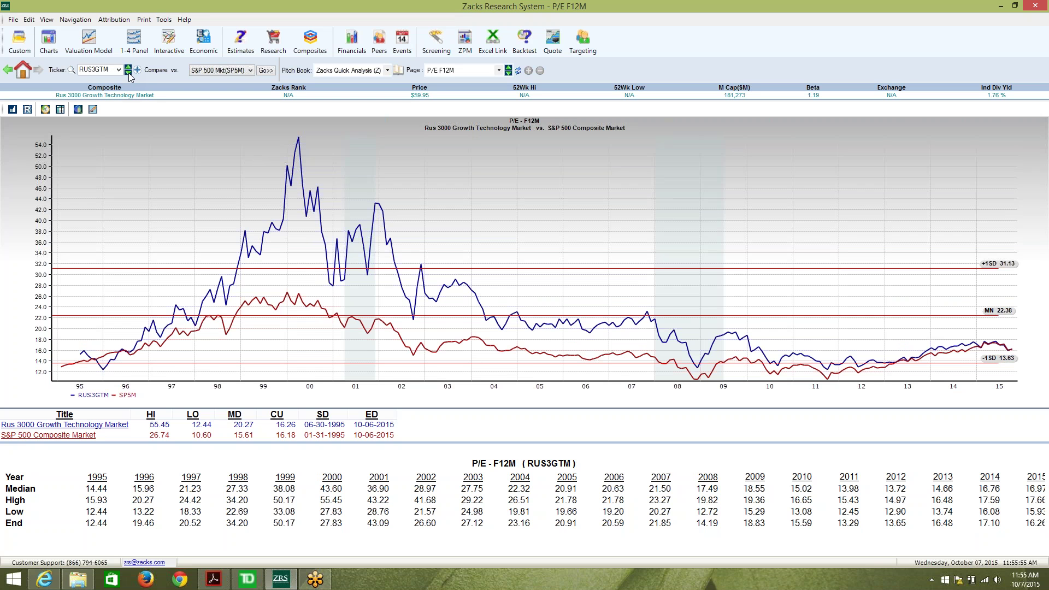
# Step: Open the S&P/Russell Composite Tickers data appendix and examine its S&P Broad Market Index Composite ETF table
pyautogui.click(188, 21)
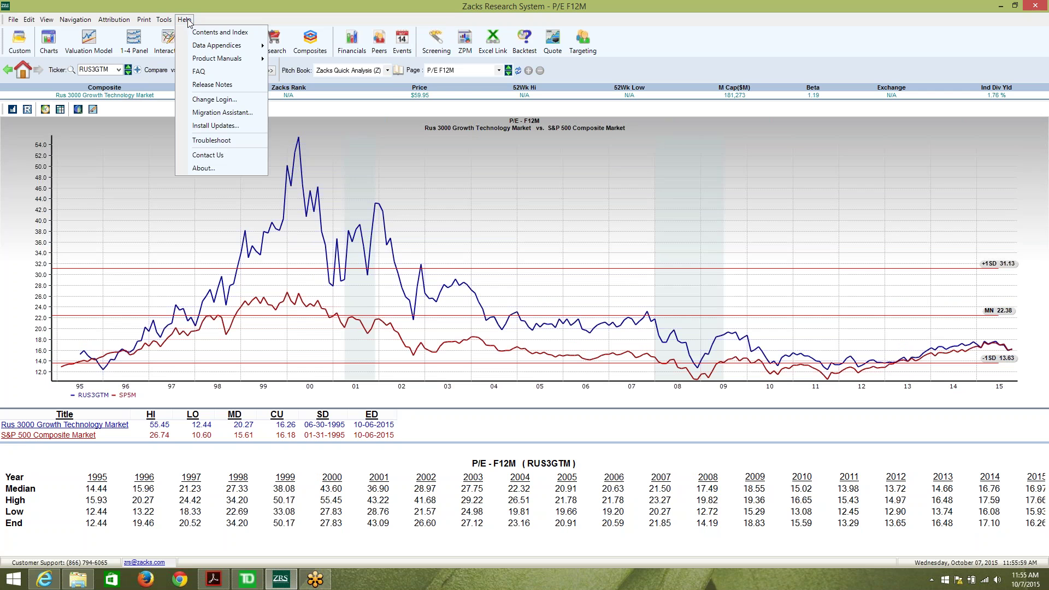
pyautogui.moveTo(213, 51)
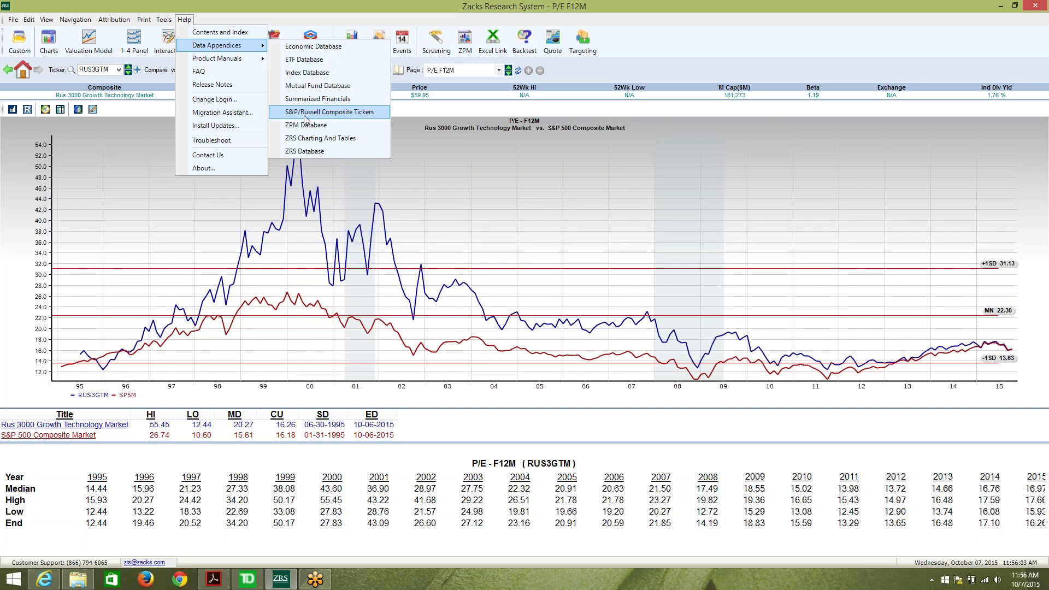
pyautogui.click(330, 113)
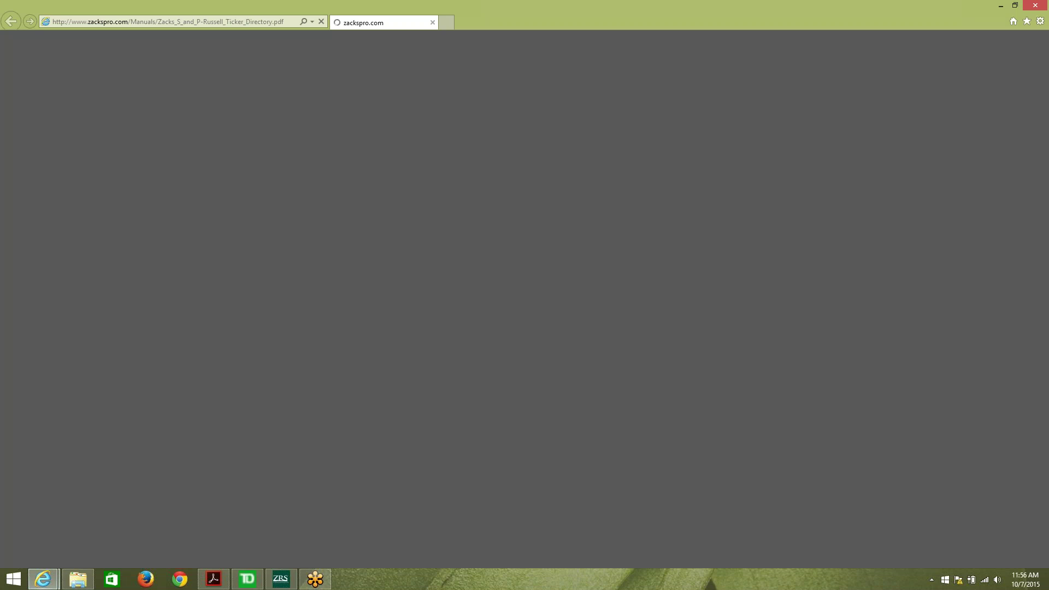
pyautogui.scroll(-6, 498, 300)
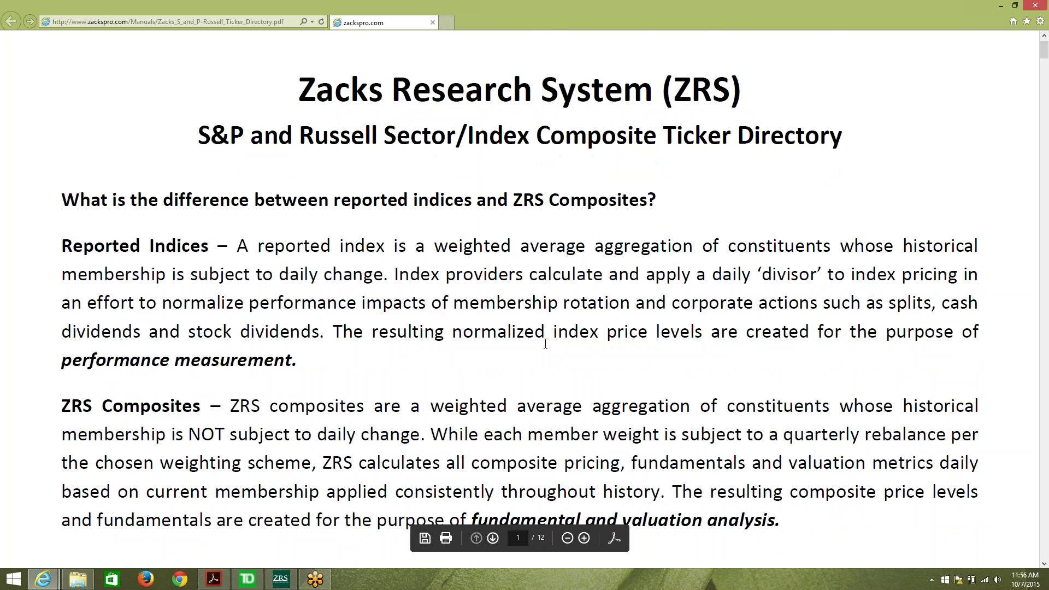
pyautogui.scroll(-9, 499, 300)
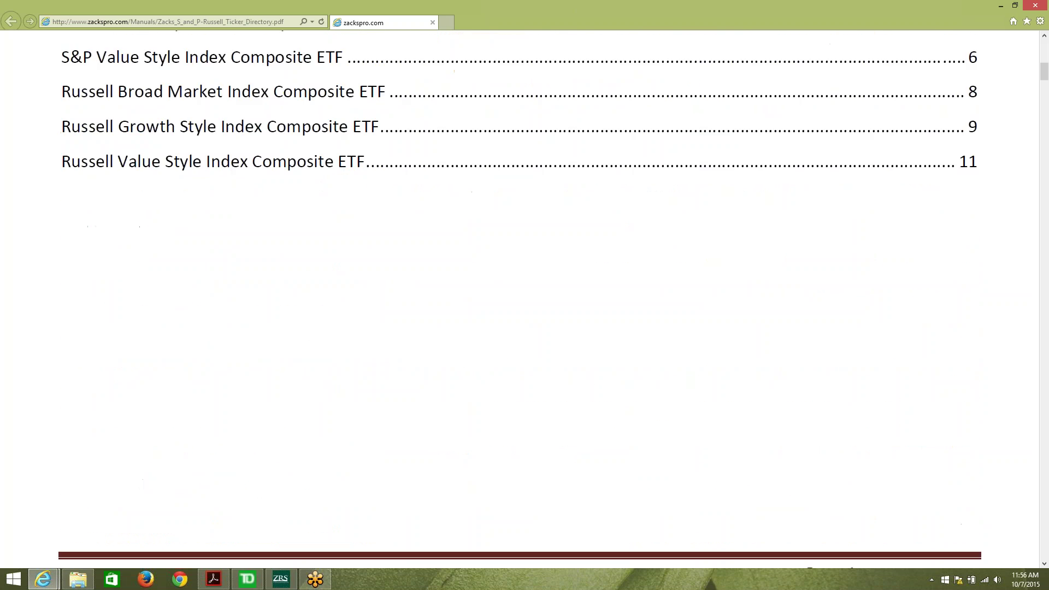
pyautogui.click(524, 353)
pyautogui.scroll(-8, 535, 353)
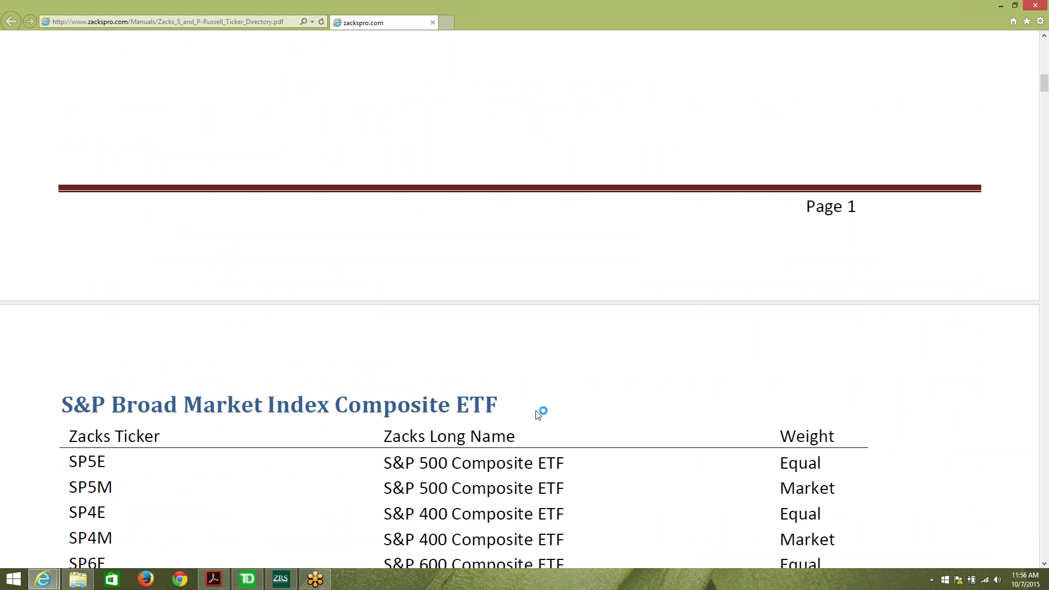
pyautogui.scroll(-1, 824, 230)
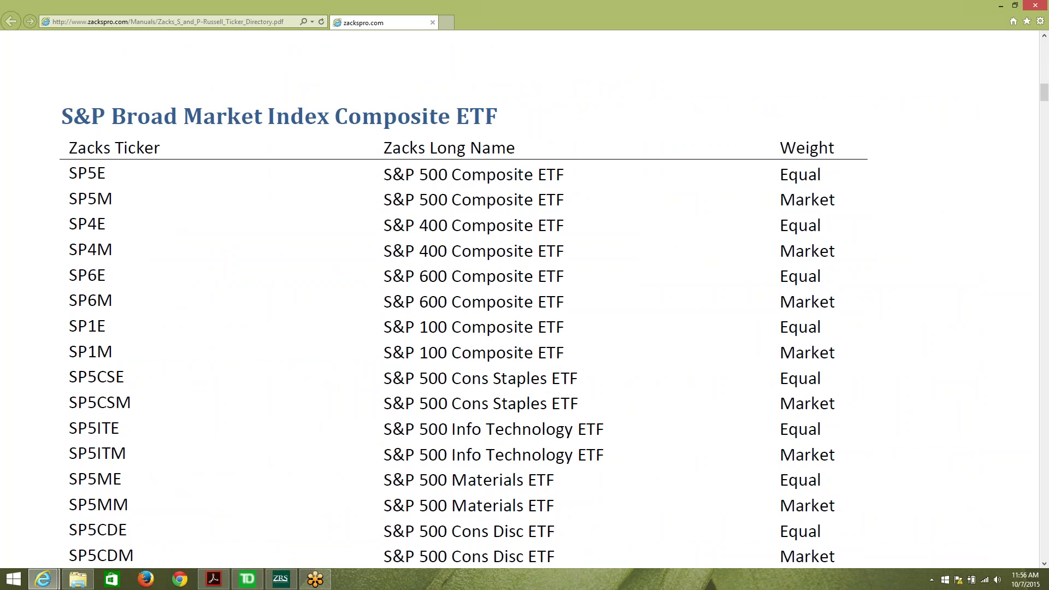
pyautogui.scroll(-3, 535, 410)
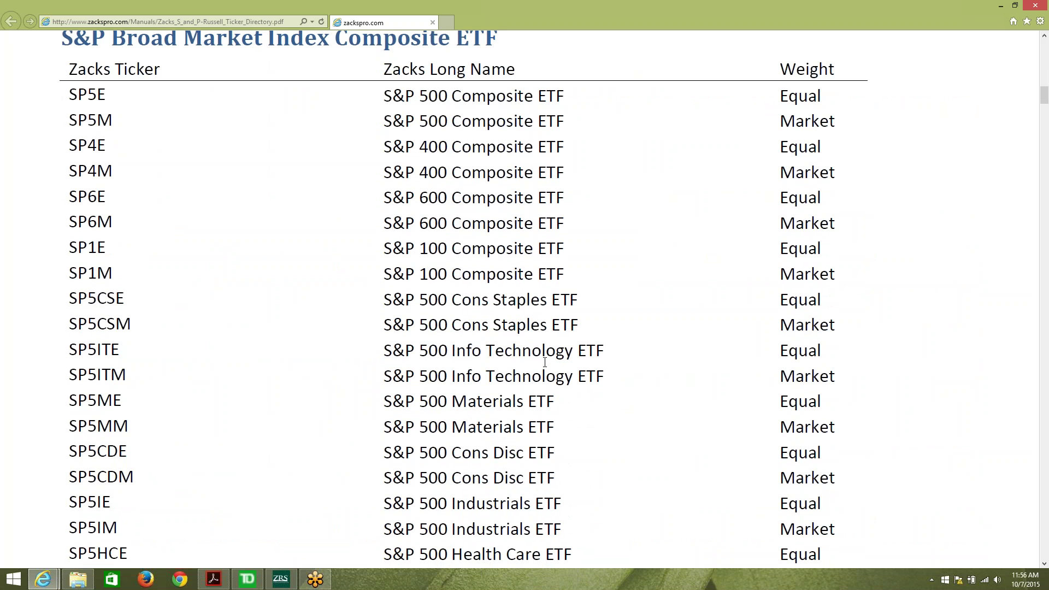
# Step: Switch back to Zacks Research System, create a new interactive chart and open the index list for the Indices category
pyautogui.click(280, 579)
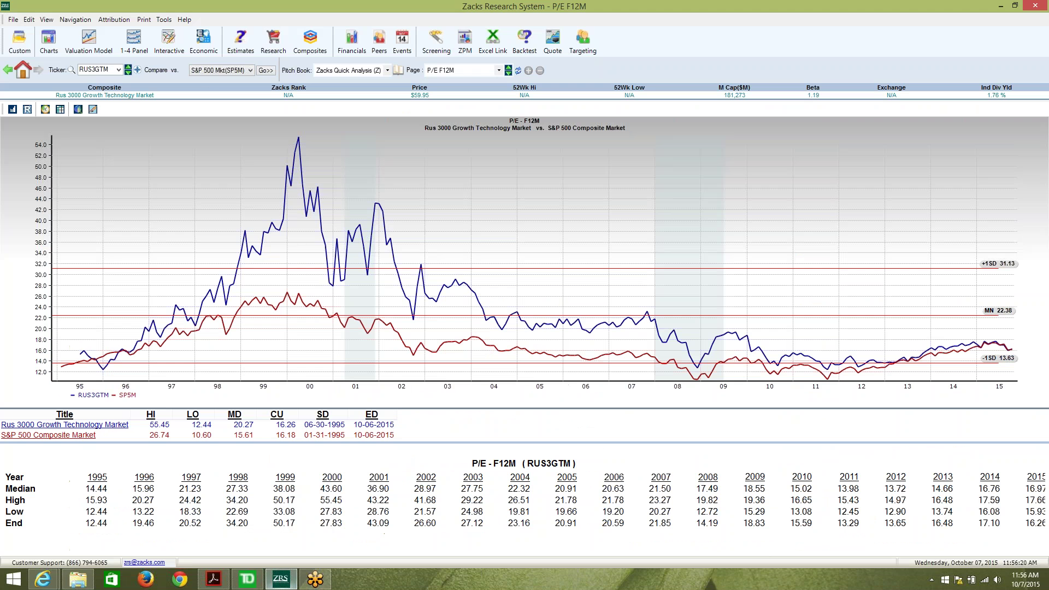
pyautogui.click(174, 42)
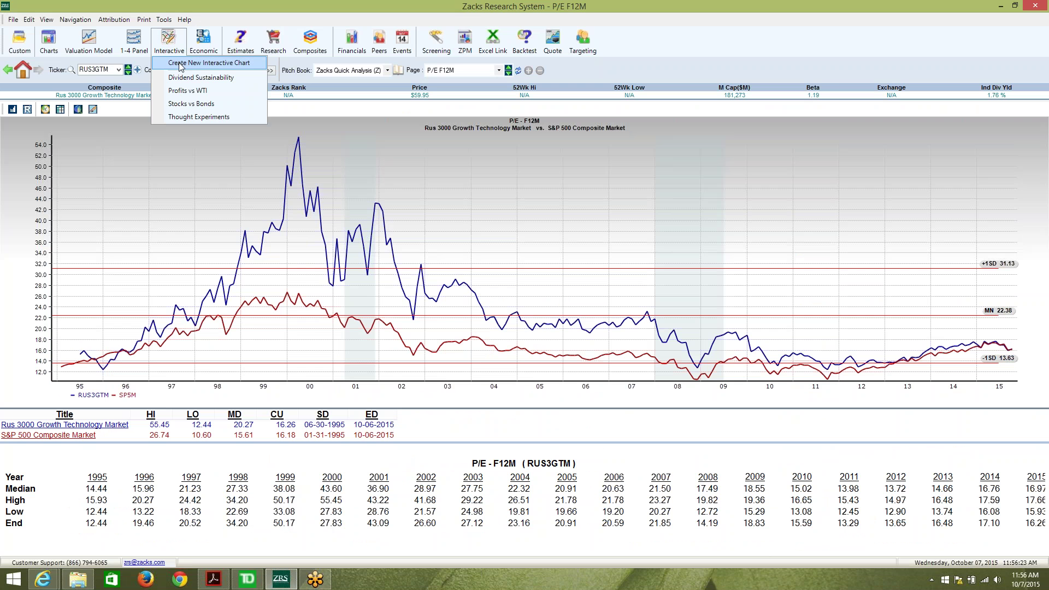
pyautogui.click(181, 63)
pyautogui.click(328, 416)
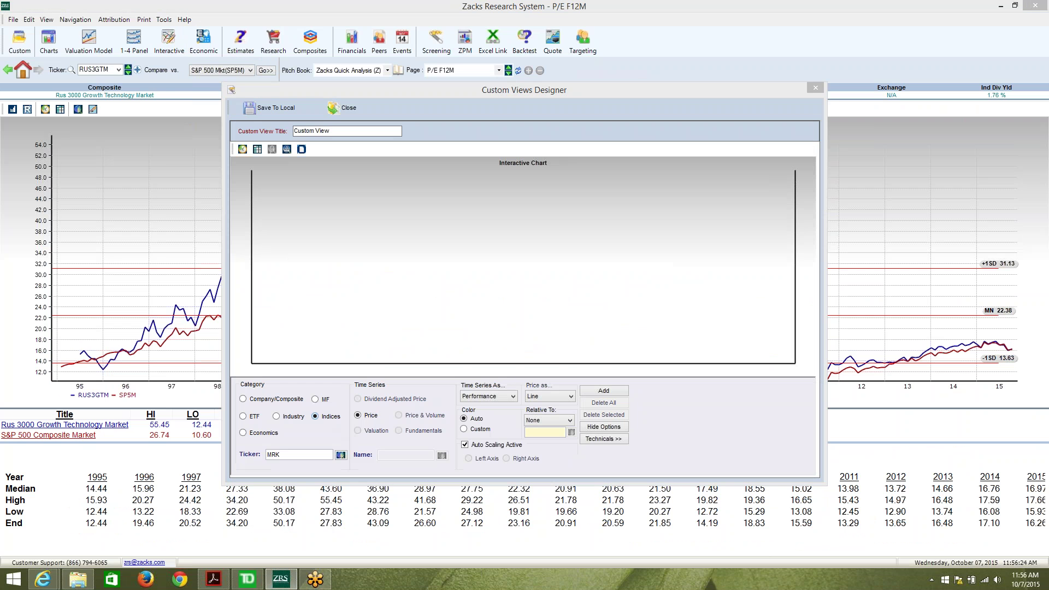
# Step: Examine the domestic broad market and style indices listed under Equity - Domestic and Global in the Indices Explorer
pyautogui.scroll(-1, 392, 294)
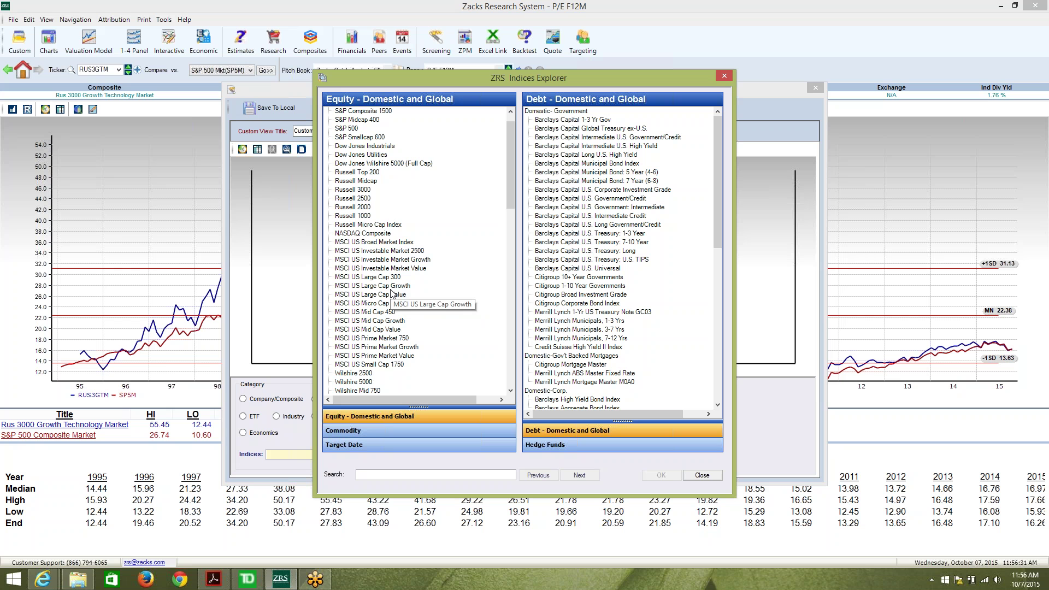
pyautogui.scroll(-1, 391, 294)
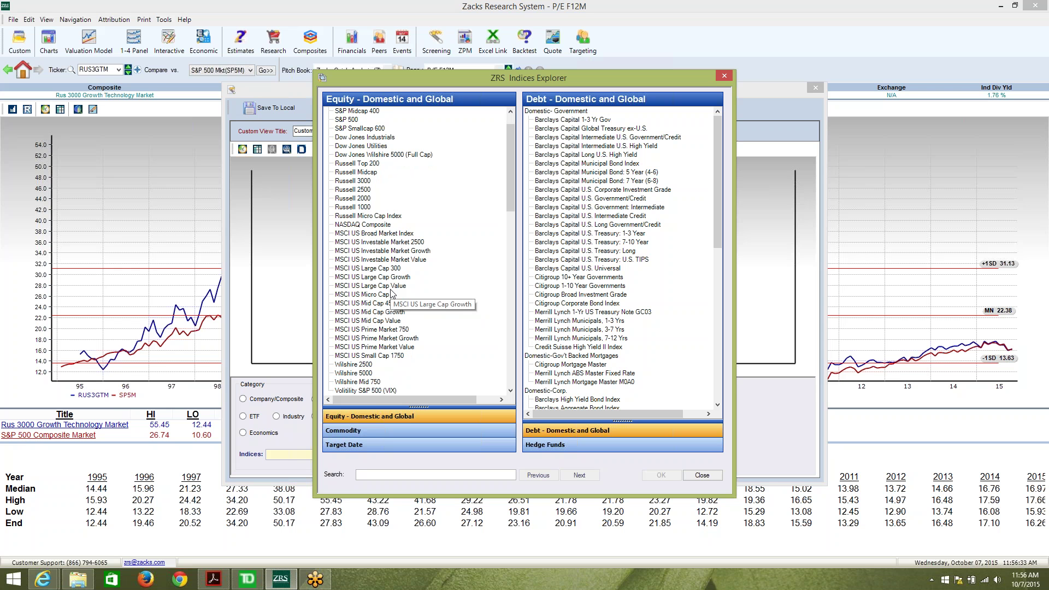
pyautogui.scroll(-2, 392, 295)
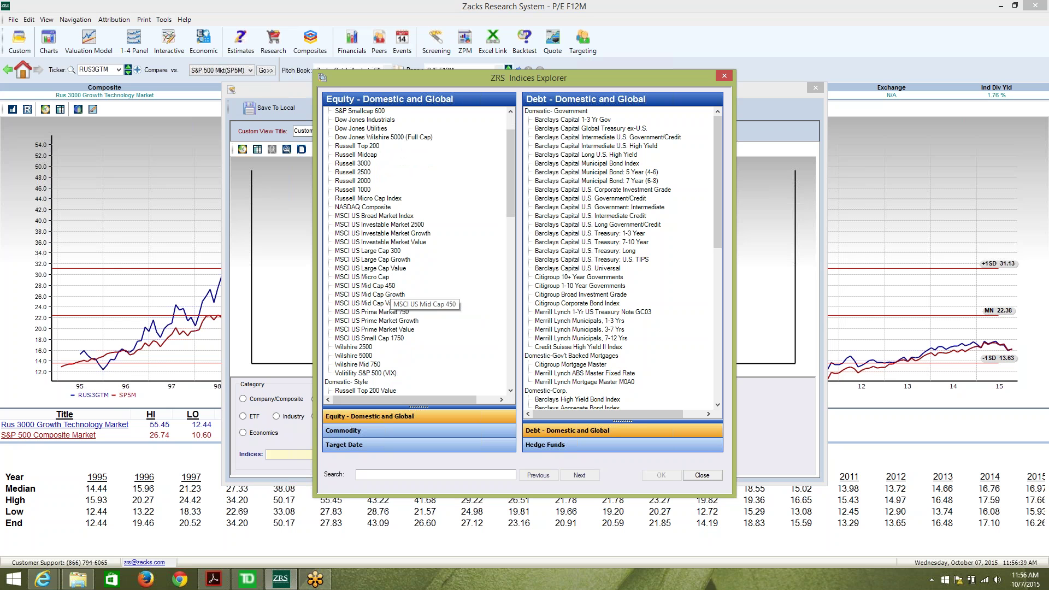
pyautogui.scroll(-1, 392, 293)
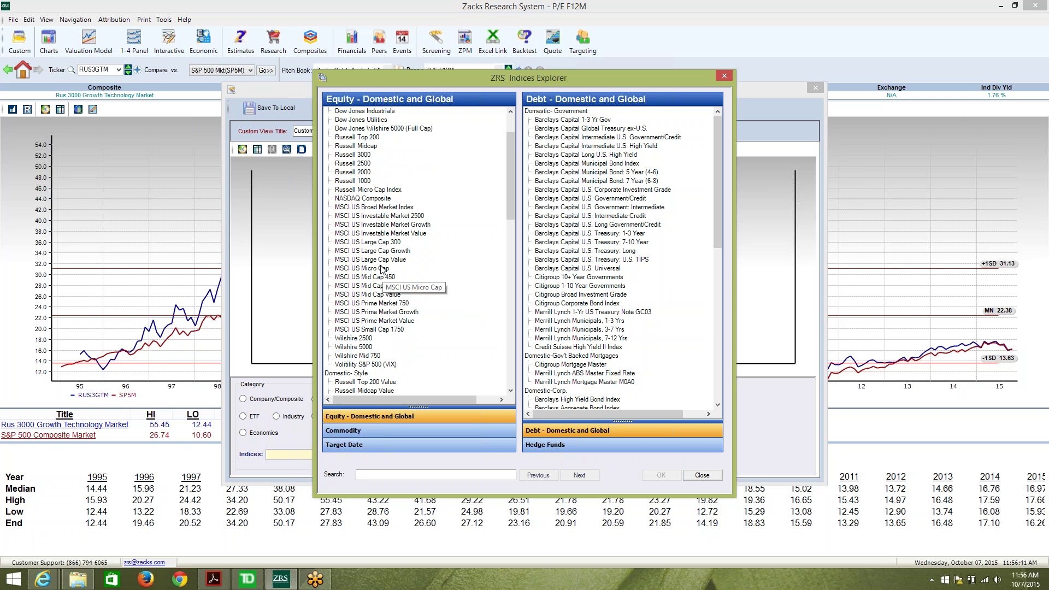
pyautogui.scroll(-2, 381, 269)
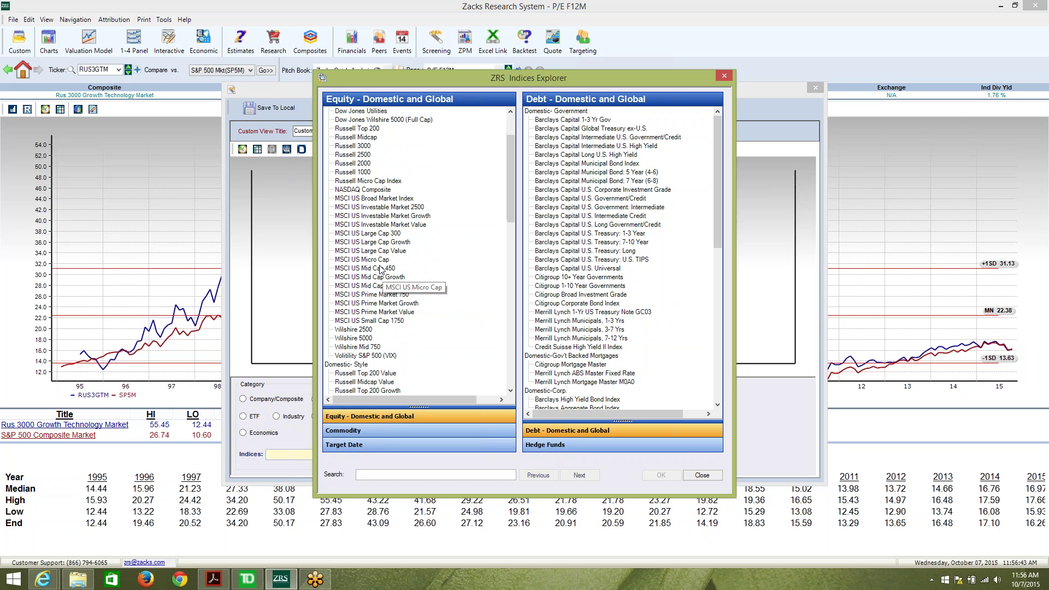
pyautogui.scroll(-1, 381, 269)
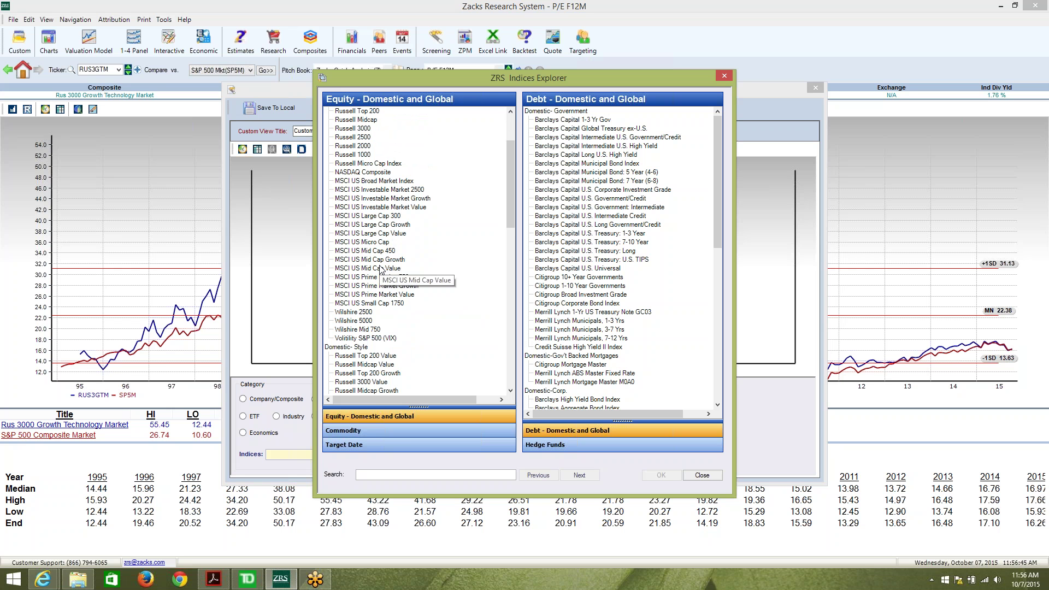
pyautogui.scroll(-2, 381, 269)
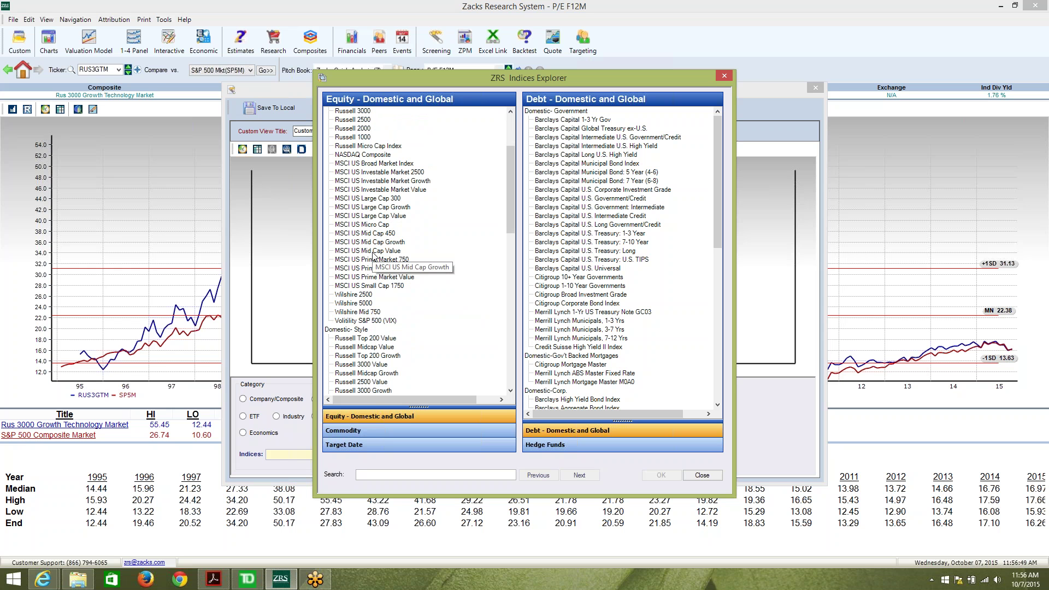
pyautogui.scroll(-1, 374, 255)
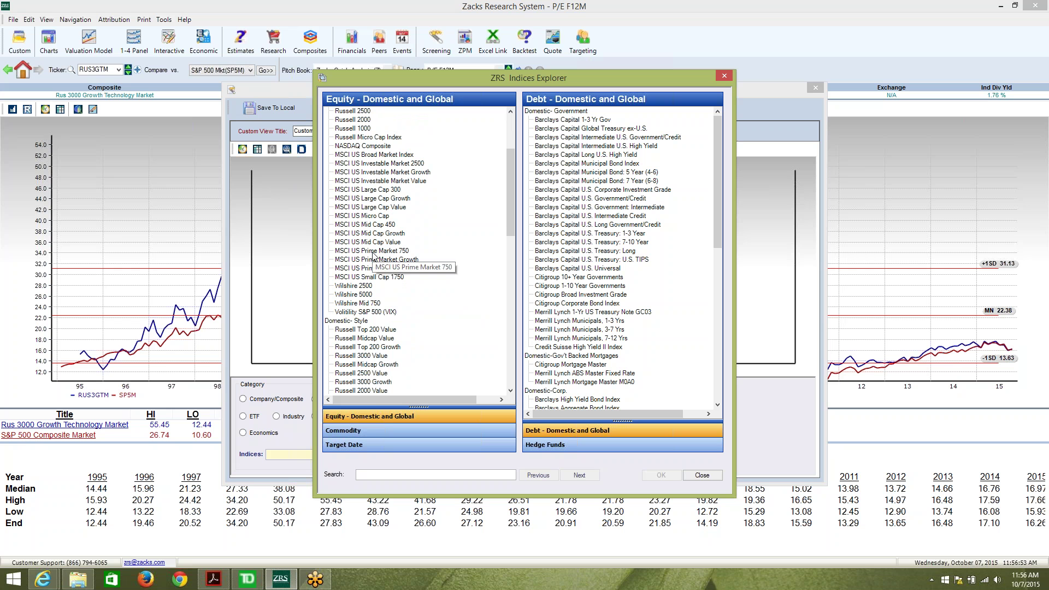
pyautogui.scroll(-2, 373, 256)
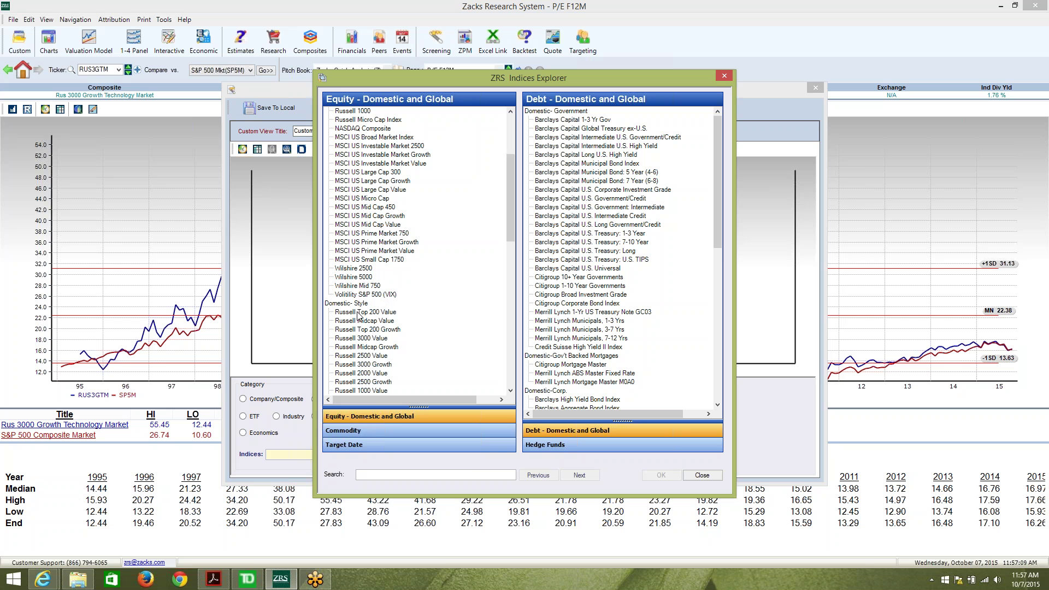
# Step: Switch to the S&P/Russell ticker directory PDF and examine the equal- and market-weighted S&P 500, 400 and 600 sector ETF composites
pyautogui.moveTo(43, 578)
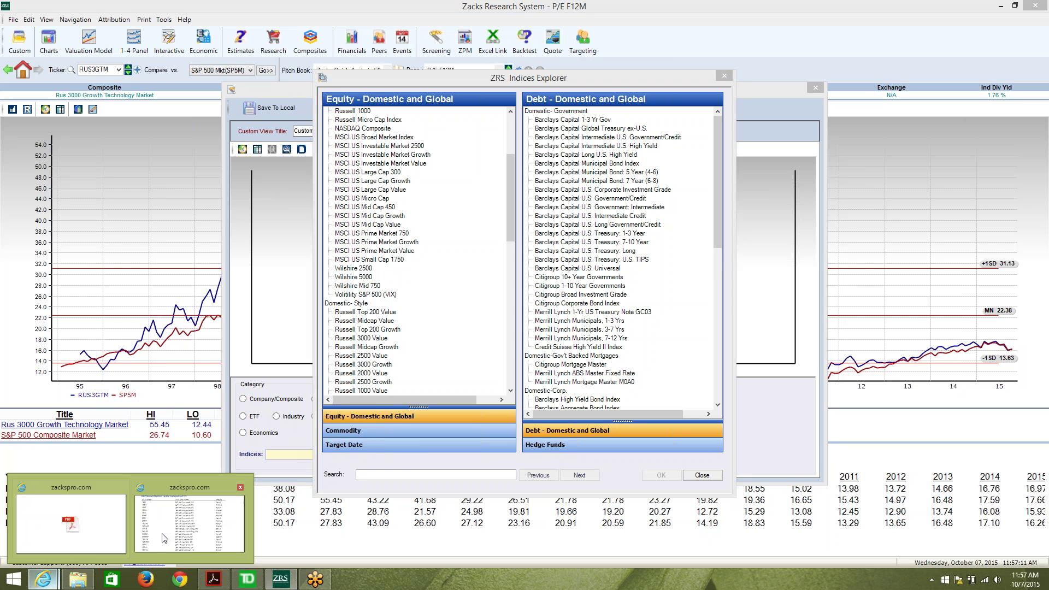
pyautogui.click(197, 505)
pyautogui.scroll(-1, 446, 276)
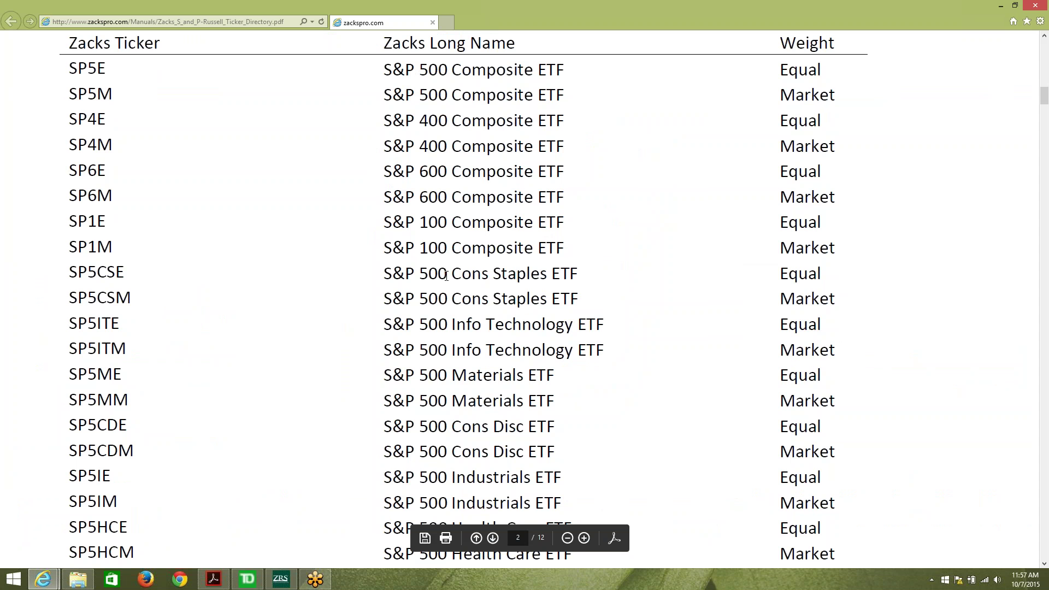
pyautogui.scroll(-1, 447, 276)
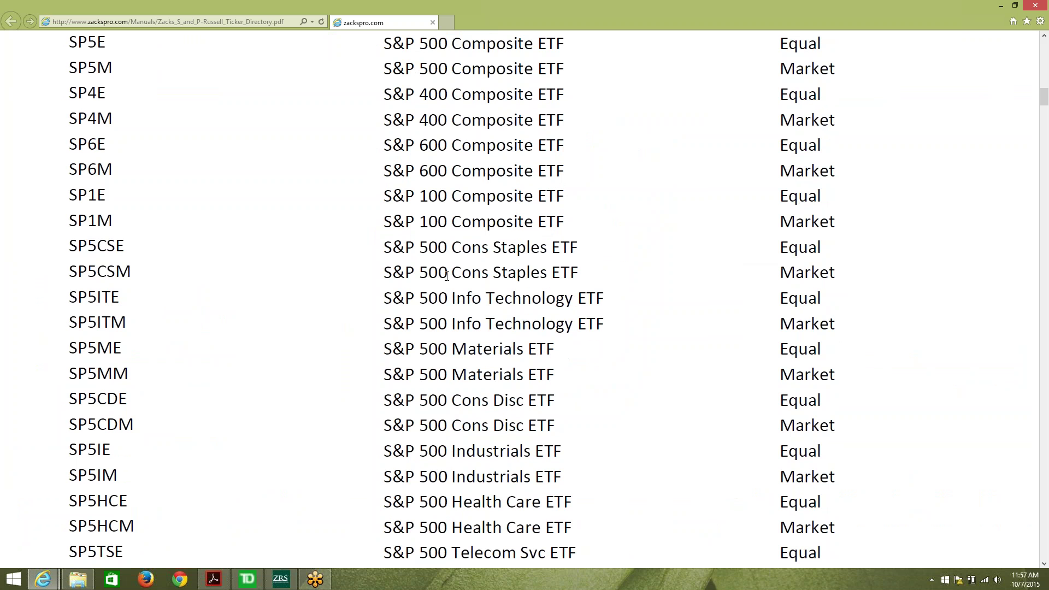
pyautogui.scroll(-10, 448, 276)
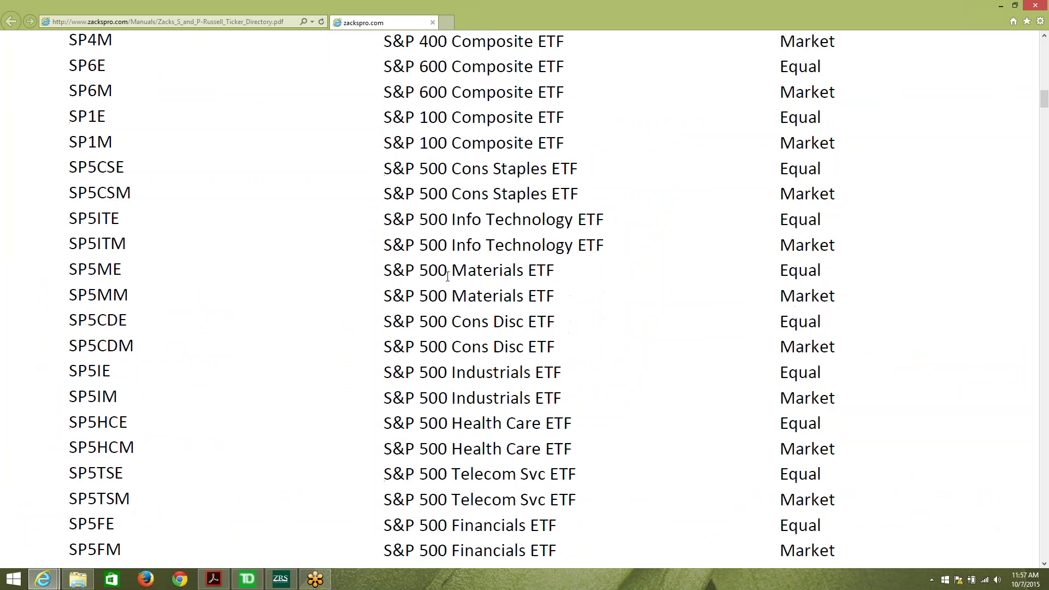
pyautogui.scroll(-1, 448, 276)
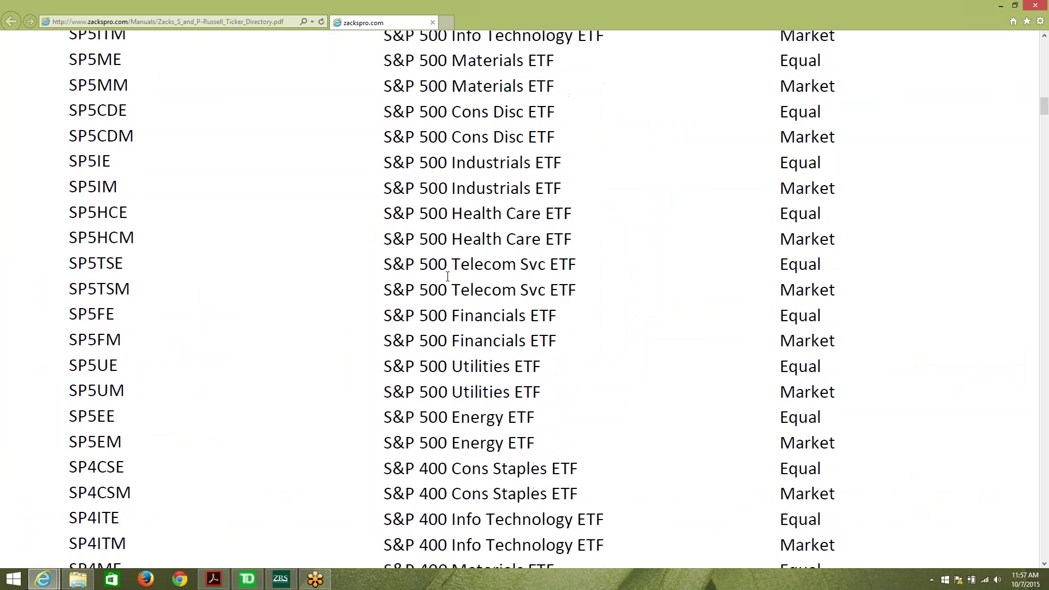
pyautogui.scroll(-13, 447, 279)
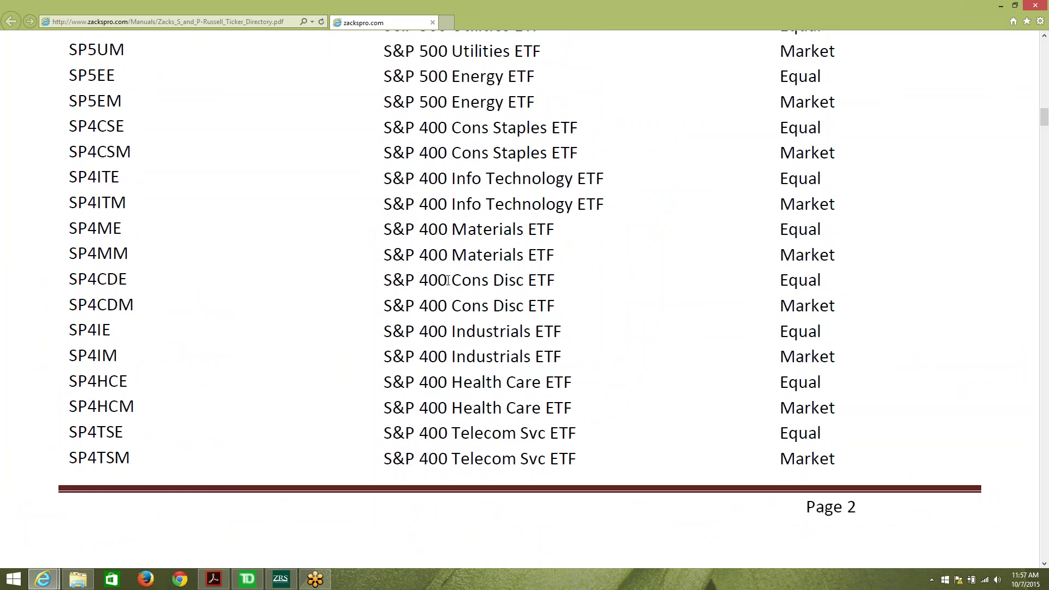
pyautogui.scroll(-11, 449, 281)
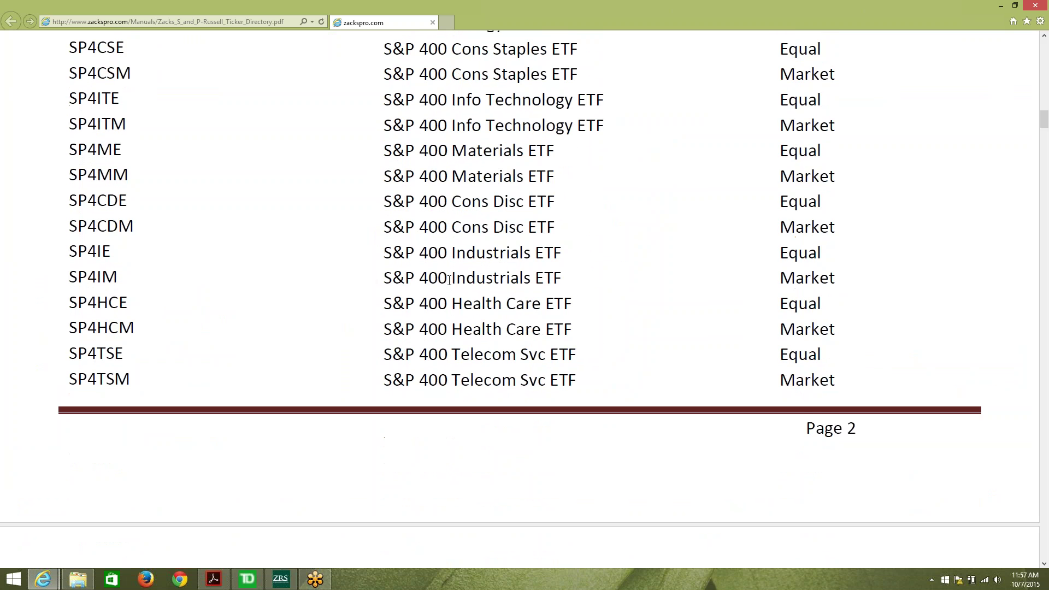
pyautogui.scroll(-9, 520, 300)
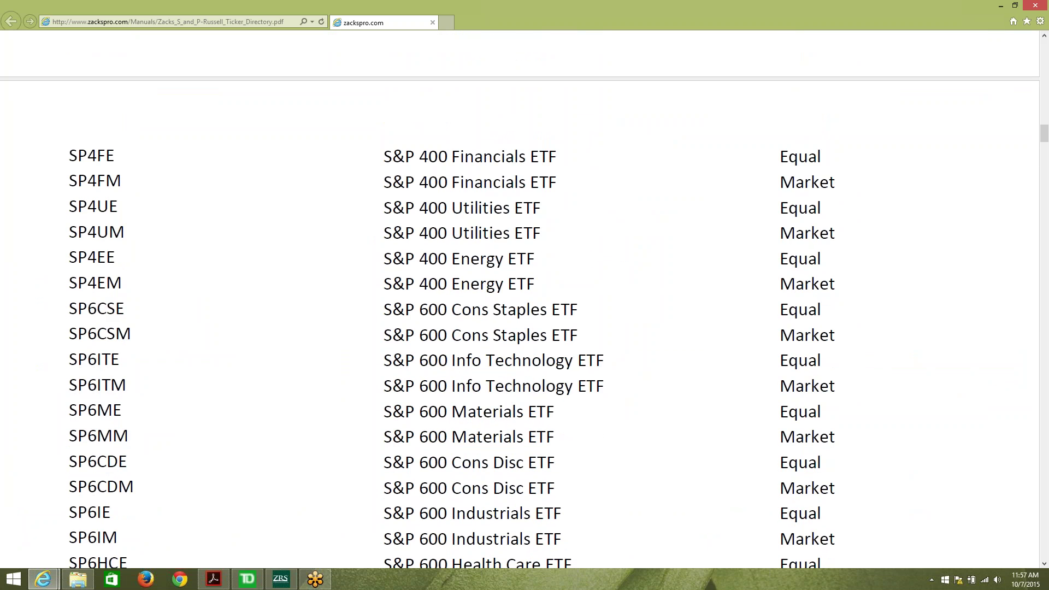
pyautogui.scroll(-3, 520, 300)
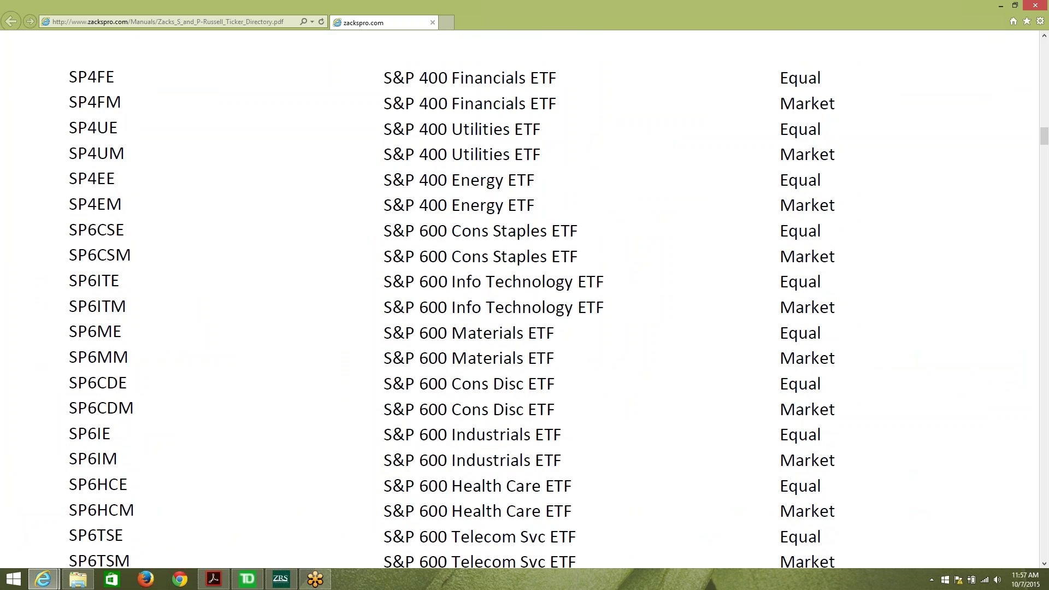
pyautogui.scroll(-4, 448, 281)
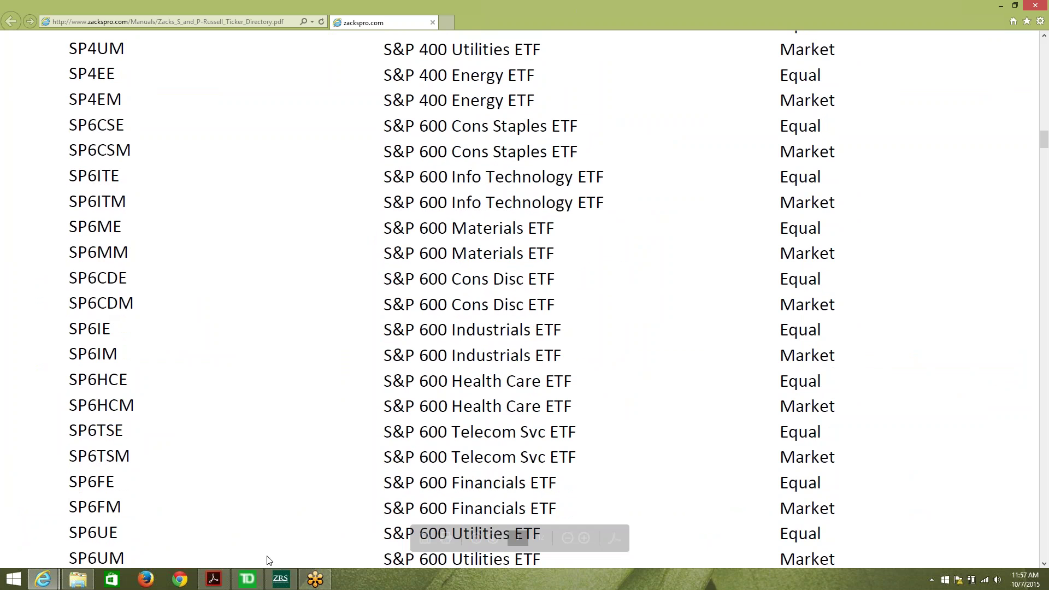
# Step: Return to Zacks Research System and close the Indices Explorer and the new custom chart window
pyautogui.click(281, 579)
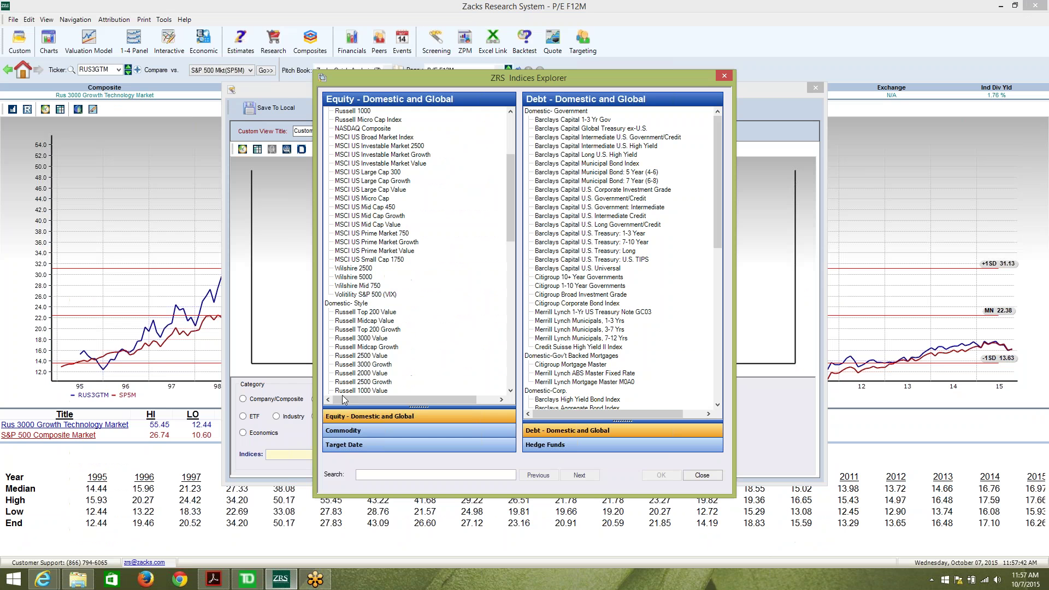
pyautogui.click(705, 475)
pyautogui.click(340, 112)
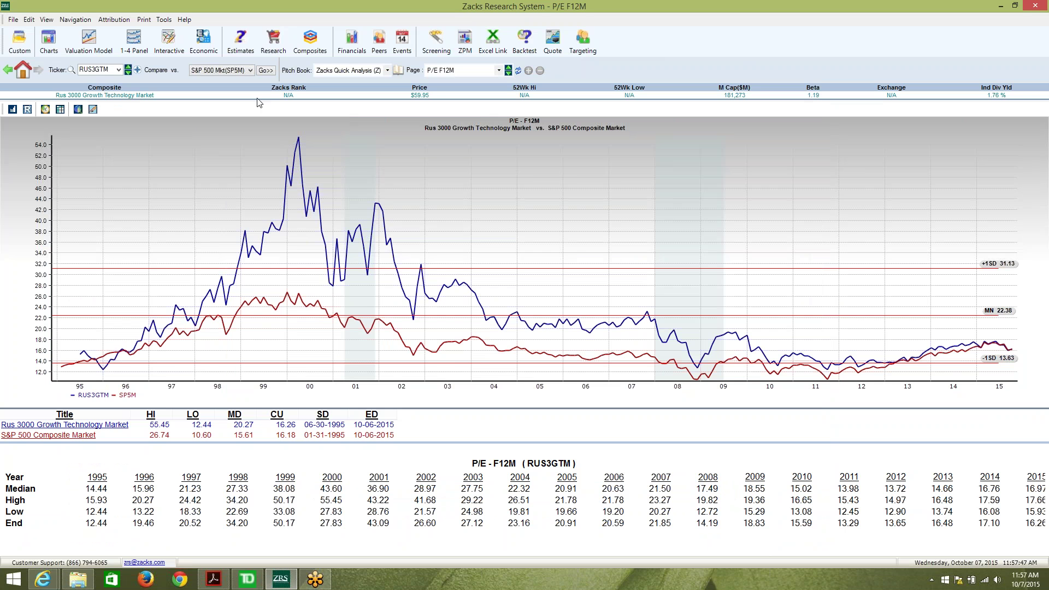
# Step: Display the P/E F12M chart for ticker SPAL compared with S&P 500 Mkt (SP5M)
pyautogui.click(93, 69)
pyautogui.write('SPAL')
pyautogui.click(268, 71)
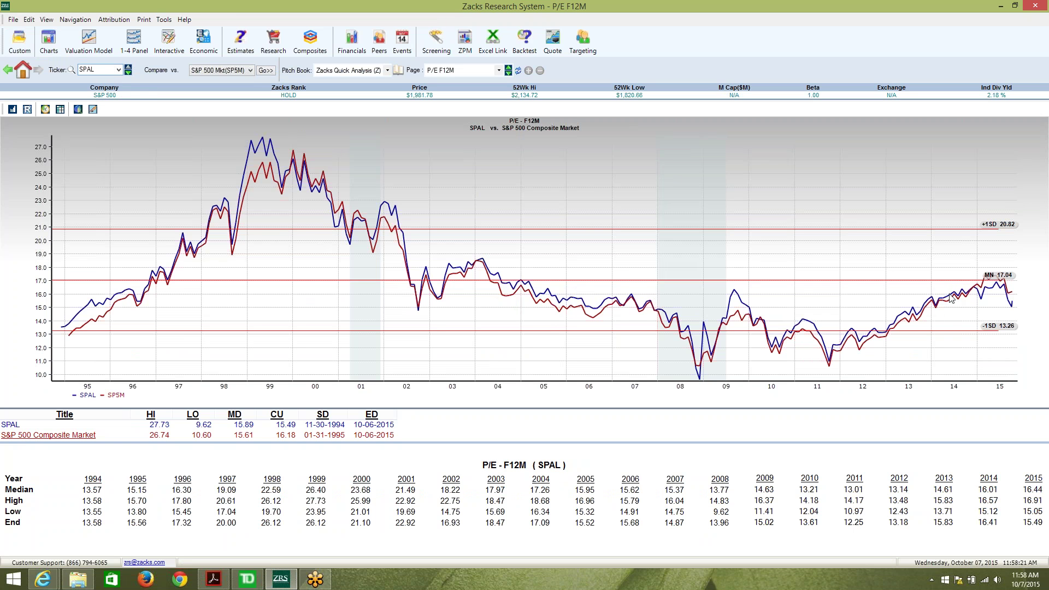
# Step: Open the Financial Ratios report for SPAL and change its ticker to SP5HCM
pyautogui.click(350, 45)
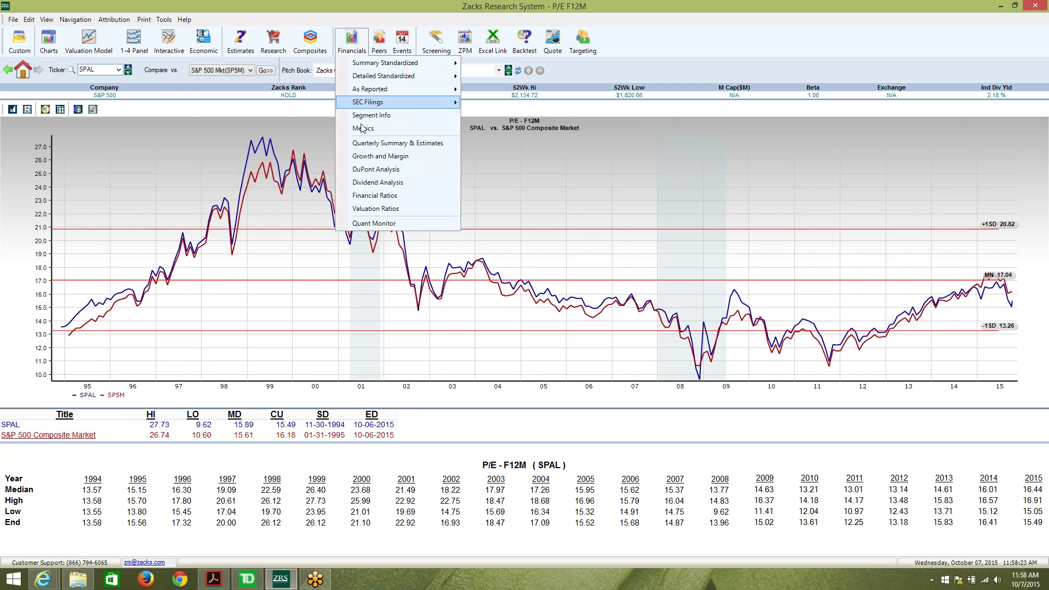
pyautogui.click(379, 198)
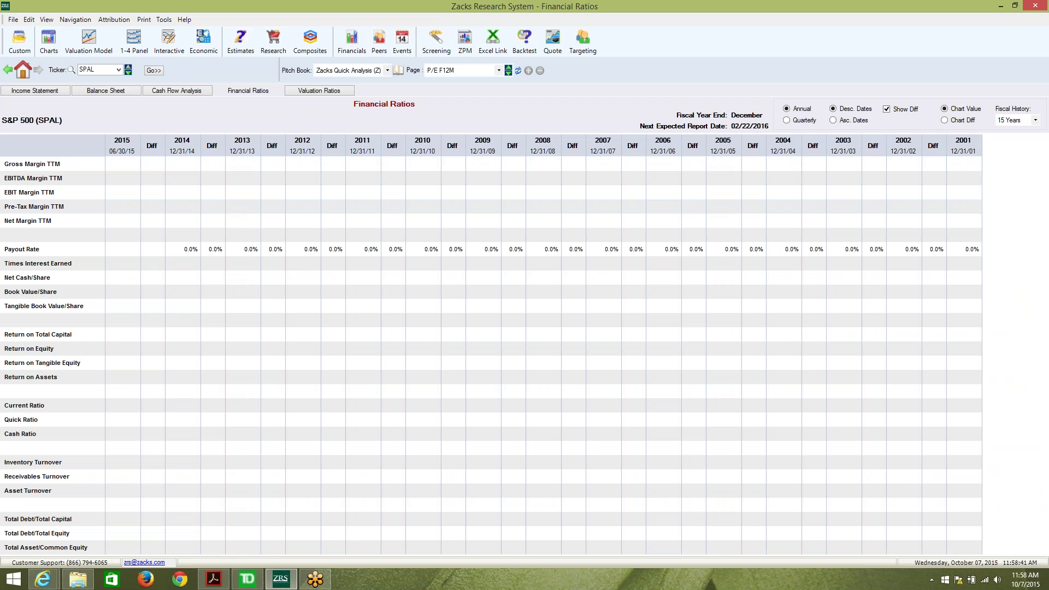
pyautogui.click(101, 70)
pyautogui.write('SP5HCM')
pyautogui.press('Return')
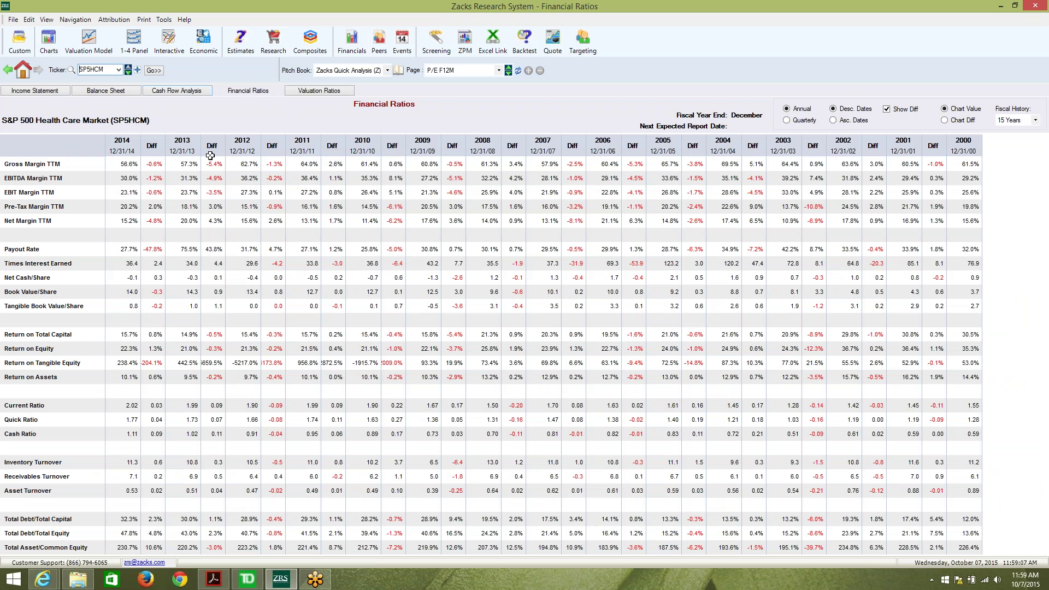
# Step: Chart the Enterprise Value to EBITDA TTM valuation history for SP5HCM
pyautogui.click(49, 42)
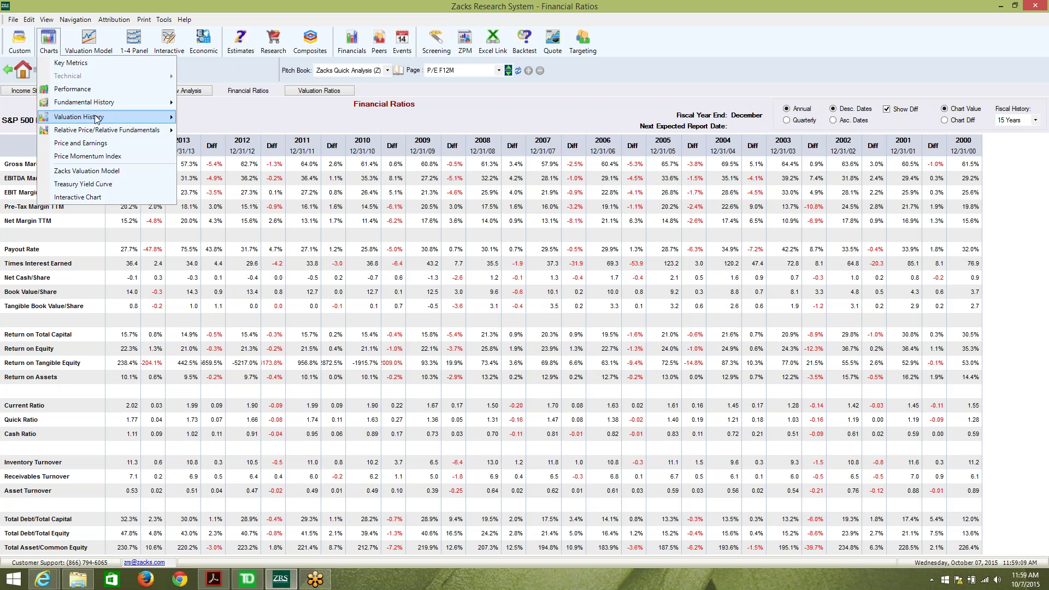
pyautogui.moveTo(96, 117)
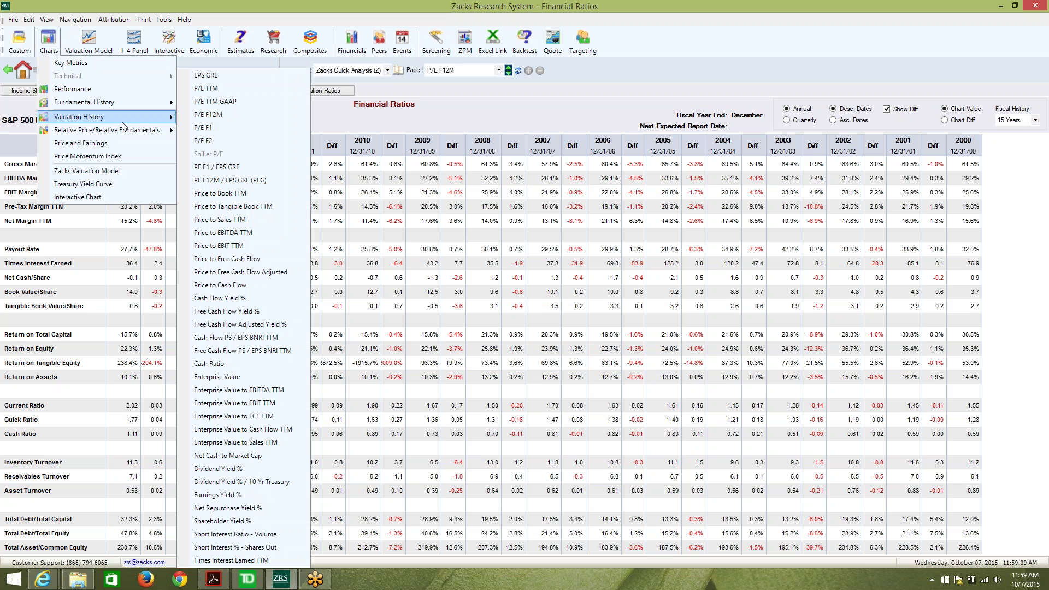
pyautogui.click(262, 390)
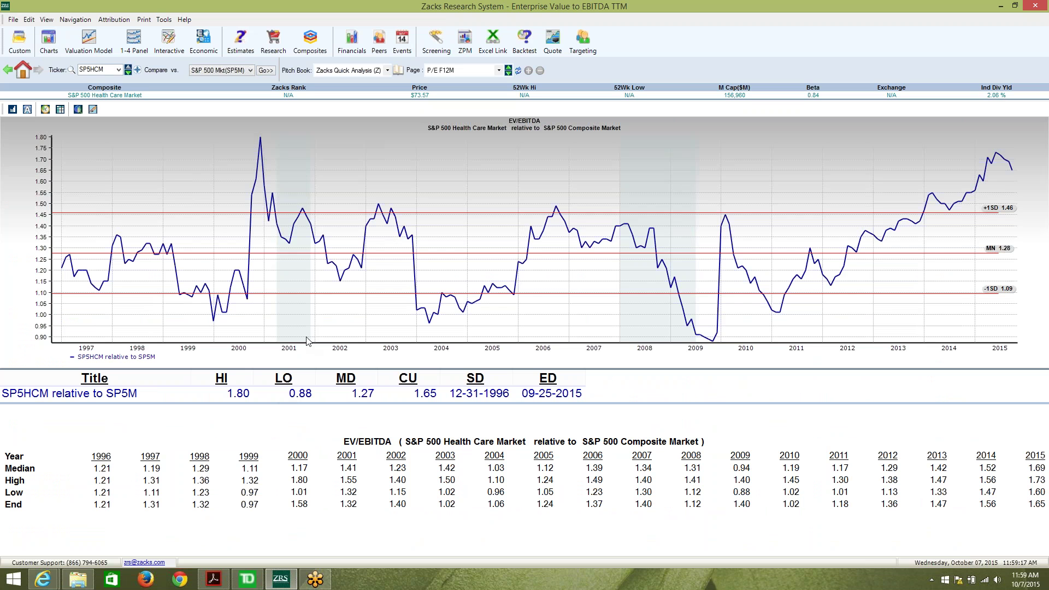
# Step: Chart EV/EBITDA for RUS1VM relative to RUS1GM, viewing both composites as separate lines before restoring the relative view
pyautogui.doubleClick(103, 73)
pyautogui.write('RUS1VM')
pyautogui.click(216, 71)
pyautogui.click(220, 90)
pyautogui.write('RUS1GM')
pyautogui.press('Return')
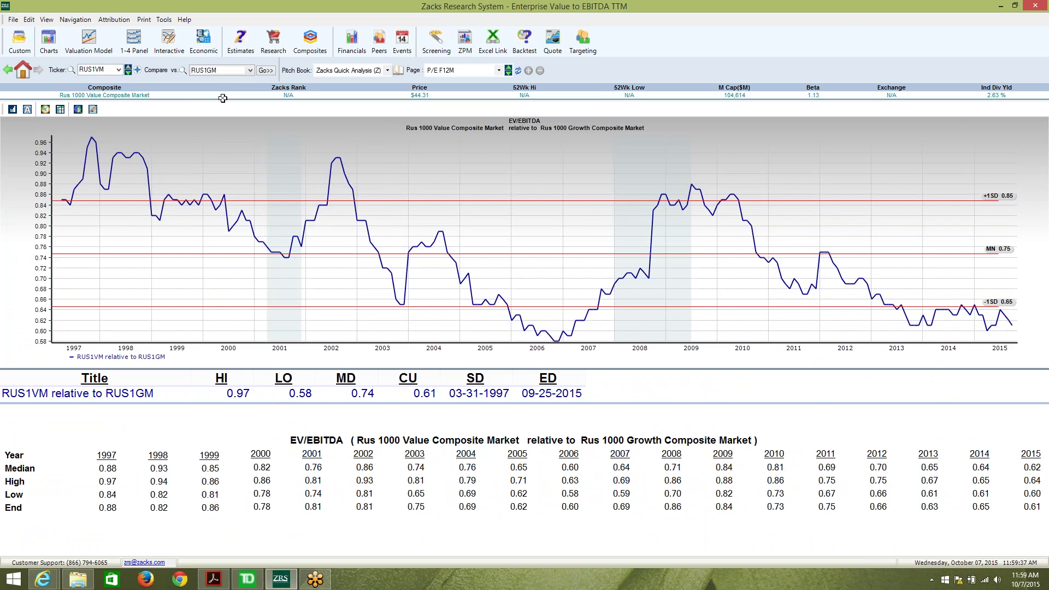
pyautogui.click(27, 109)
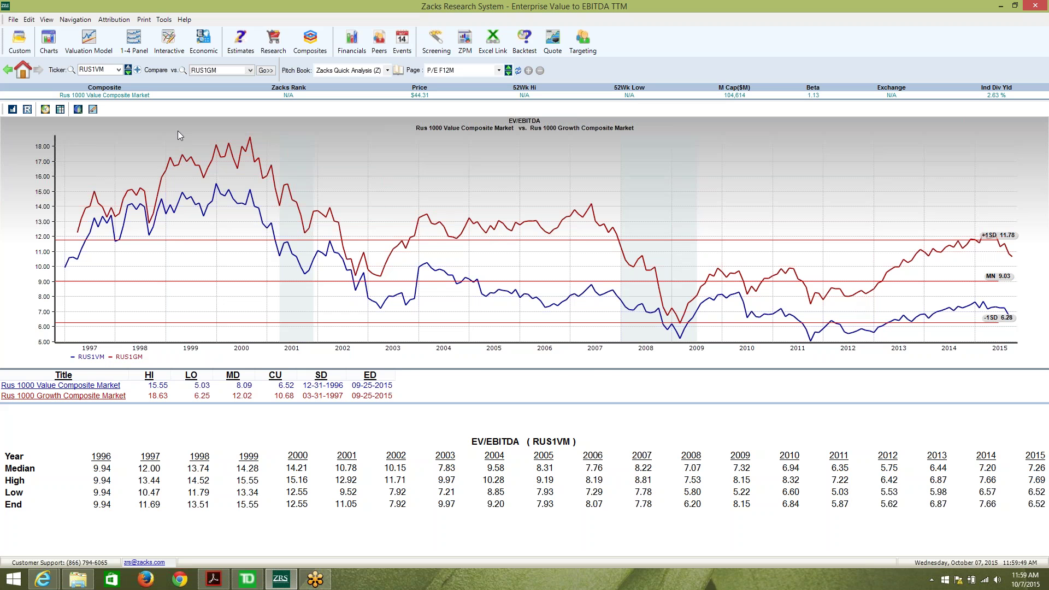
pyautogui.click(26, 112)
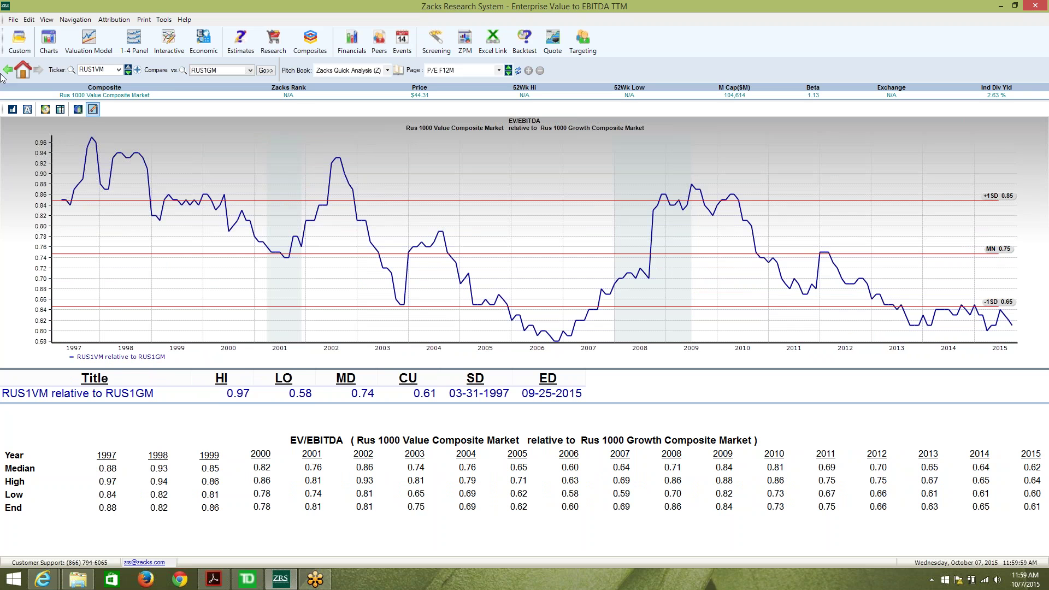
# Step: Display the Price to Sales TTM chart and the PE F12M / EPS GRE (PEG) chart for RUS1VM relative to RUS1GM
pyautogui.click(49, 41)
pyautogui.moveTo(75, 122)
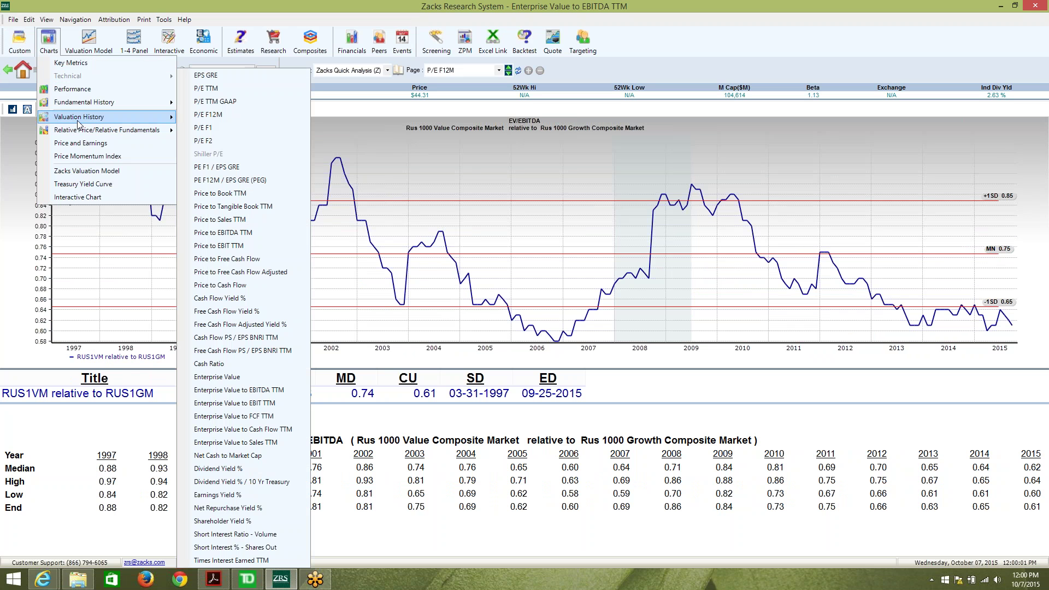
pyautogui.click(243, 220)
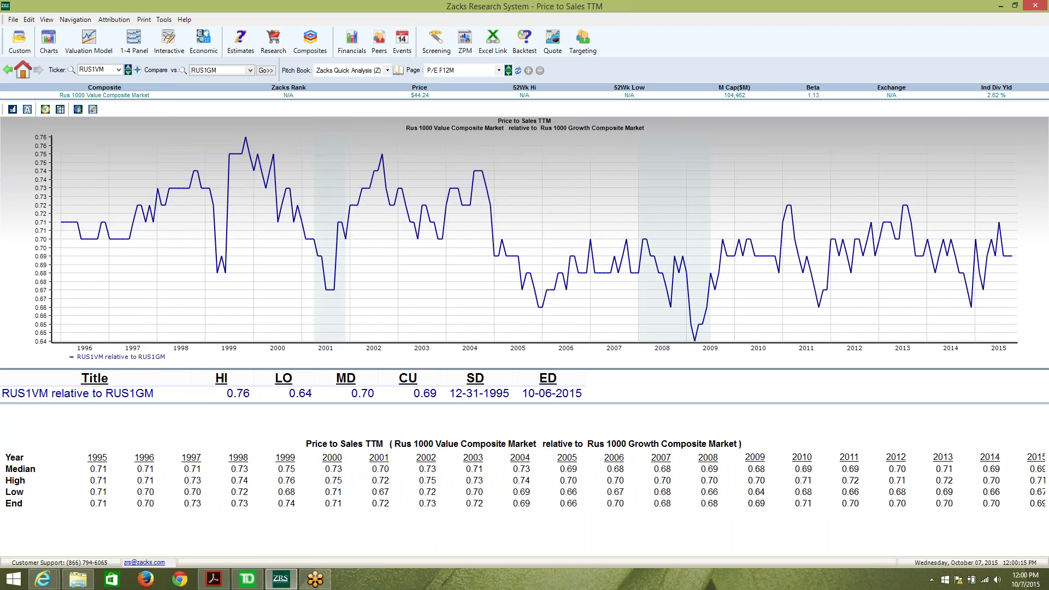
pyautogui.click(49, 41)
pyautogui.moveTo(77, 119)
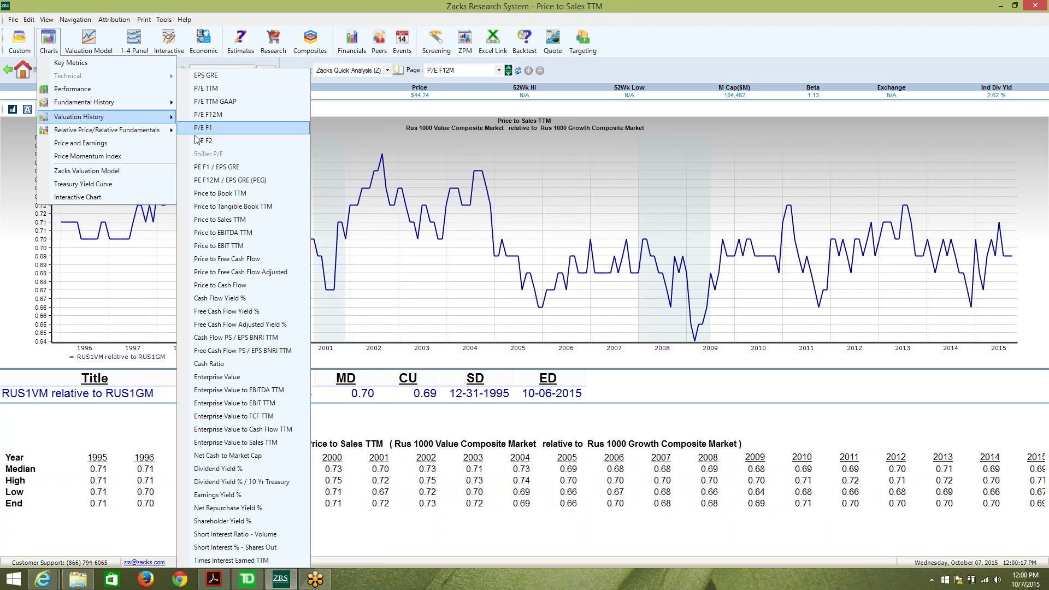
pyautogui.click(268, 179)
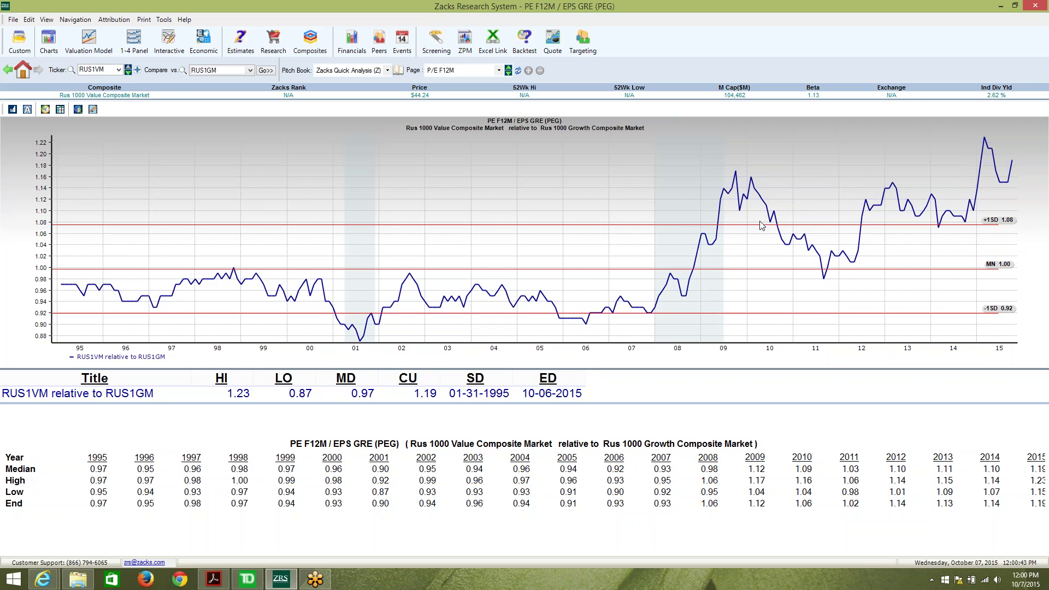
# Step: Chart the PEG of ZECPE relative to S&P 500 Mkt (SP5M), and open the Valuation Model for ZECPE
pyautogui.click(85, 70)
pyautogui.write('ZECPE')
pyautogui.press('Return')
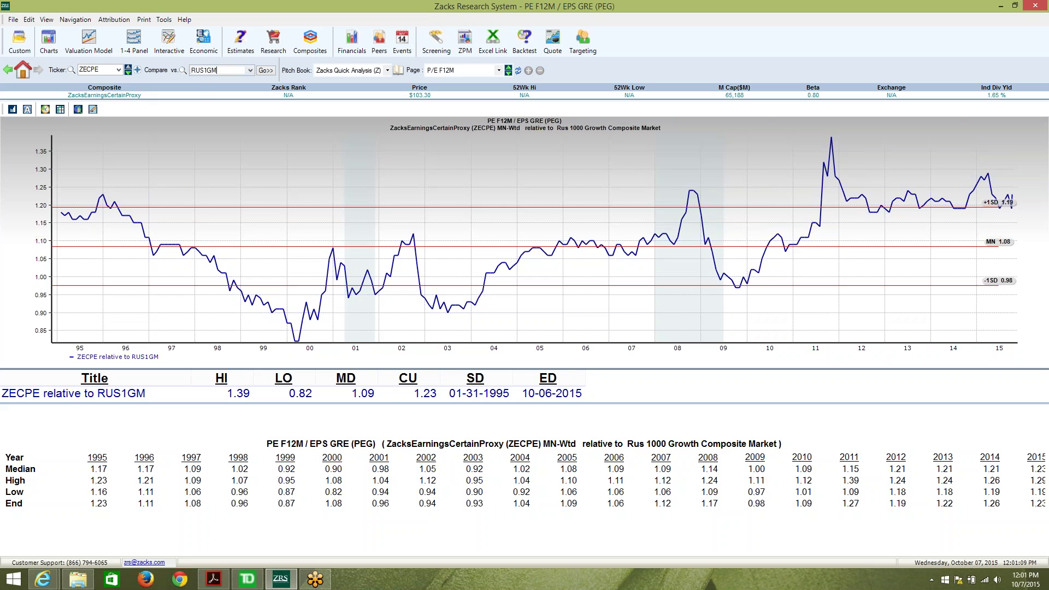
pyautogui.click(251, 70)
pyautogui.click(229, 85)
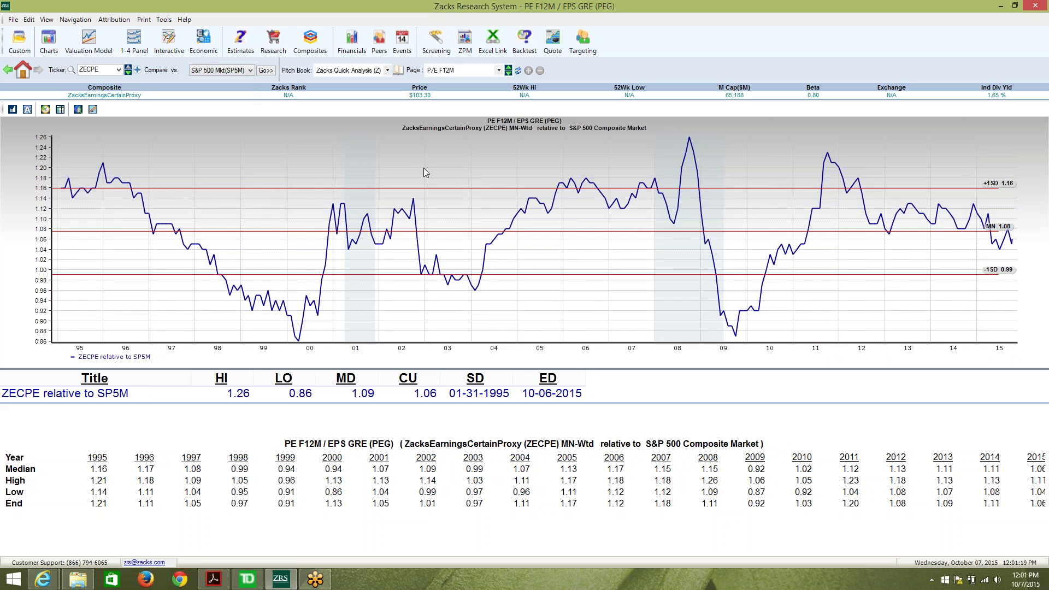
pyautogui.click(89, 44)
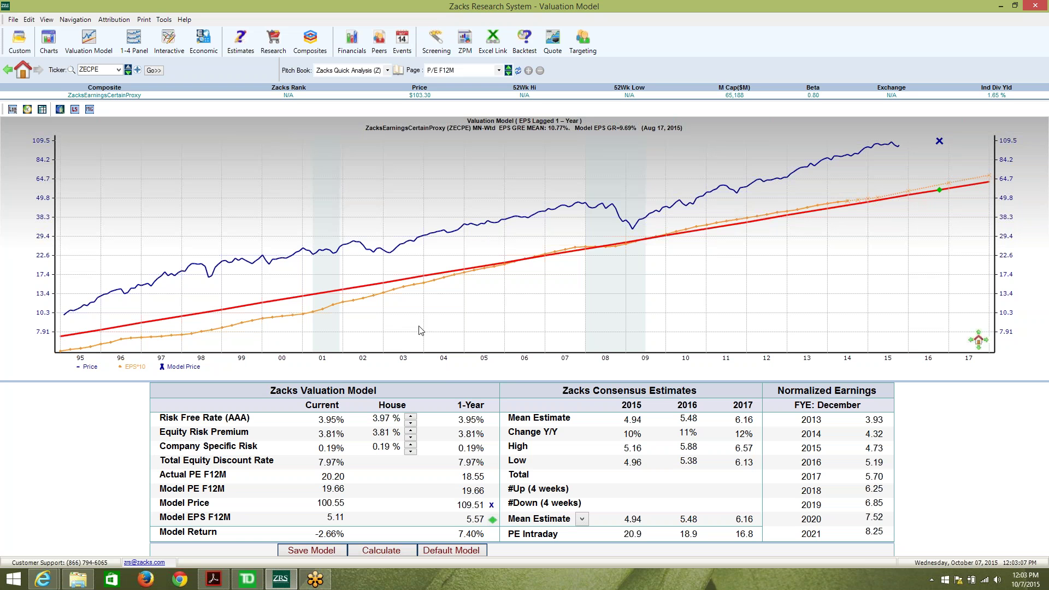
# Step: Switch to the composites PDF in Adobe Acrobat Reader and highlight the ZSIPE passages on S&P 500 membership and tilt sector removal
pyautogui.click(218, 584)
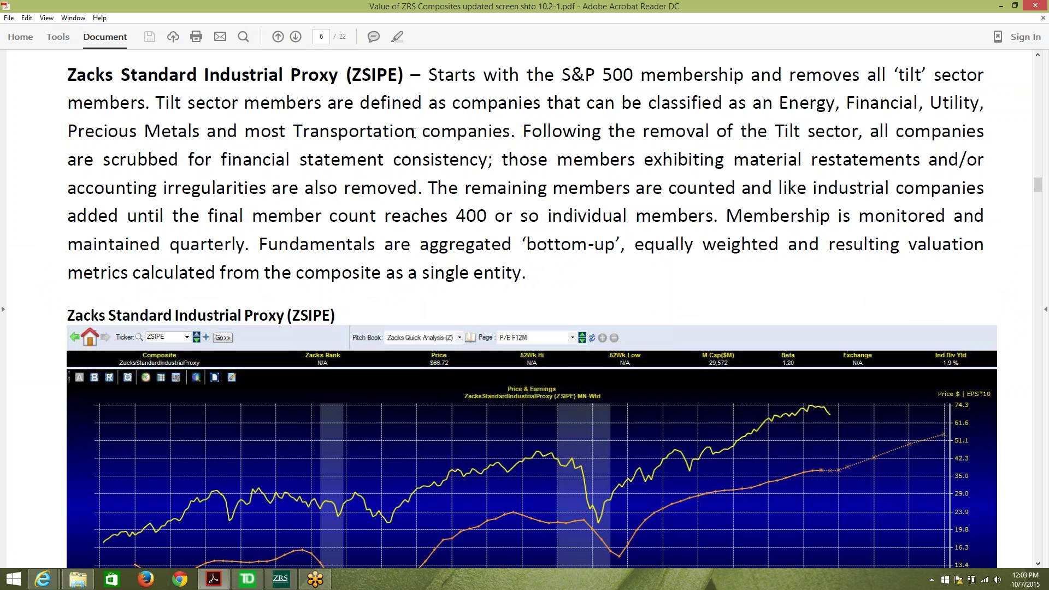
pyautogui.moveTo(81, 79); pyautogui.dragTo(373, 75)
pyautogui.moveTo(446, 74); pyautogui.dragTo(705, 70)
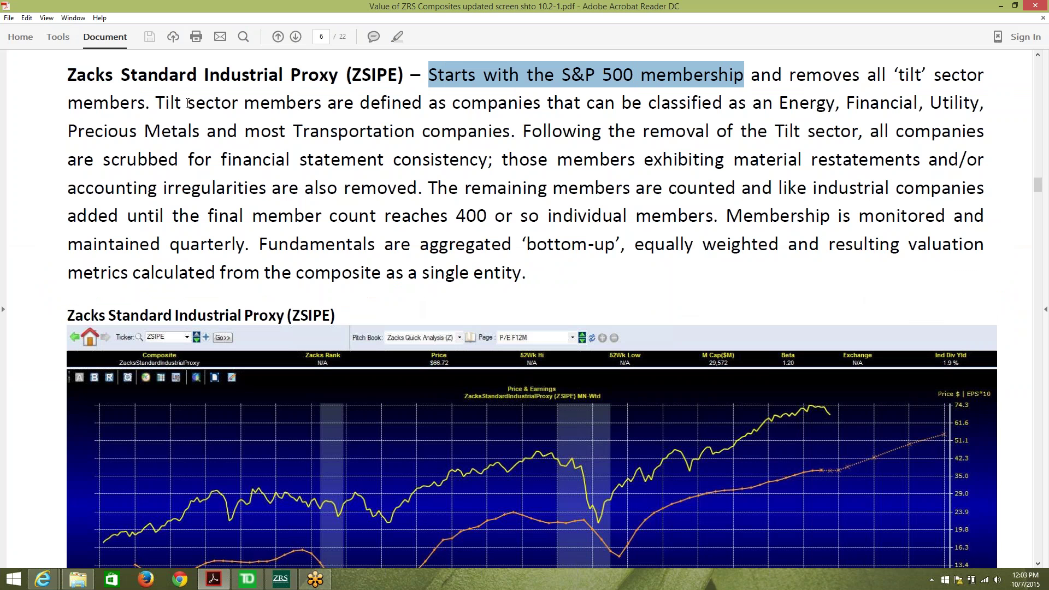
pyautogui.moveTo(158, 104); pyautogui.dragTo(484, 108)
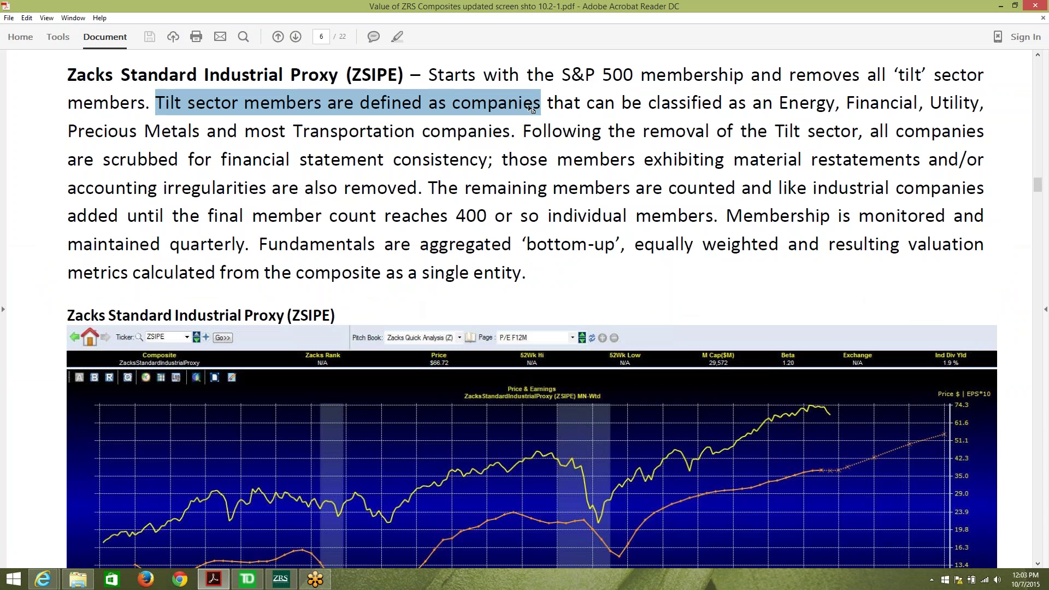
pyautogui.moveTo(798, 104); pyautogui.dragTo(936, 101)
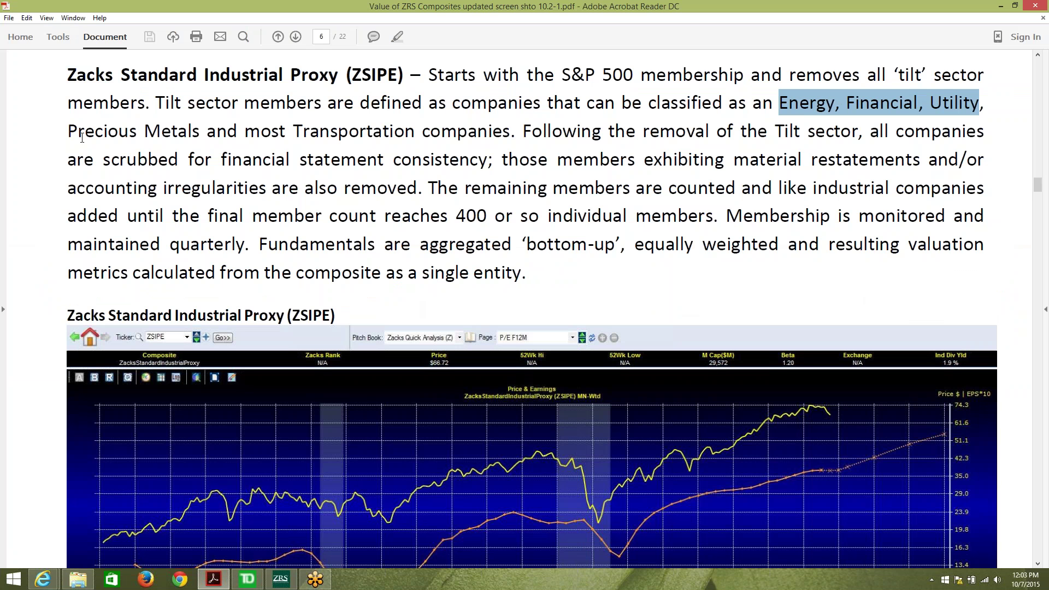
pyautogui.moveTo(69, 132); pyautogui.dragTo(859, 132)
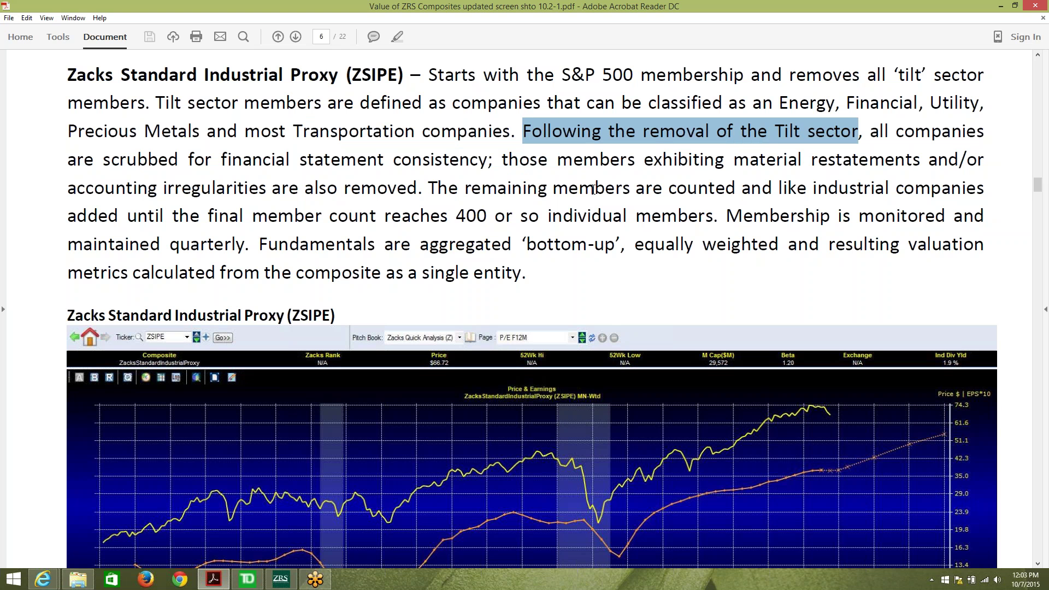
# Step: Highlight the ZSIPE passages on material restatements, accounting irregularities, membership monitoring and bottom-up aggregation, and clear the selection
pyautogui.moveTo(503, 159); pyautogui.dragTo(828, 160)
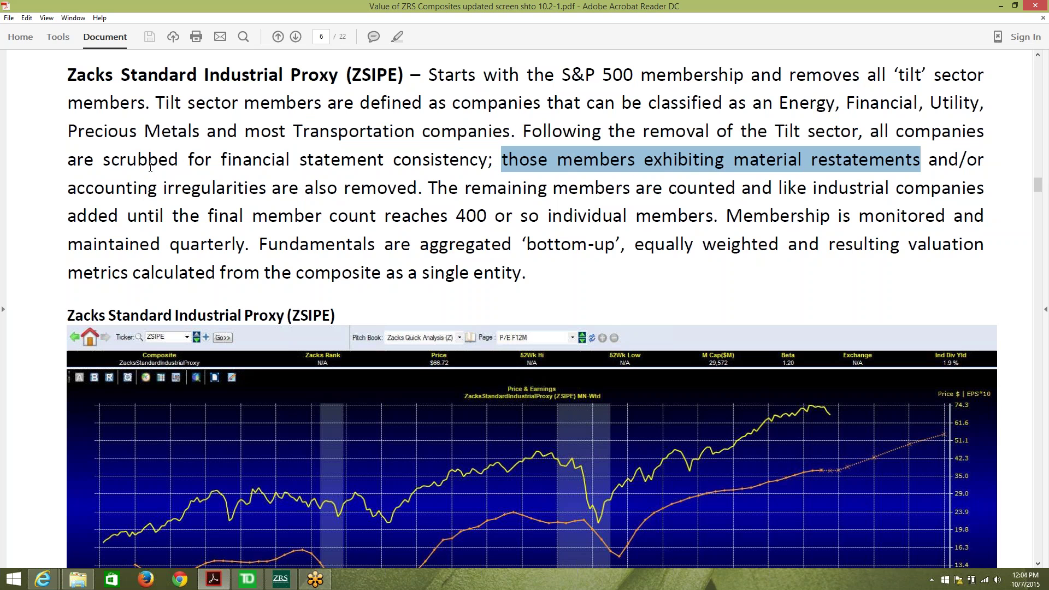
pyautogui.moveTo(68, 187); pyautogui.dragTo(356, 189)
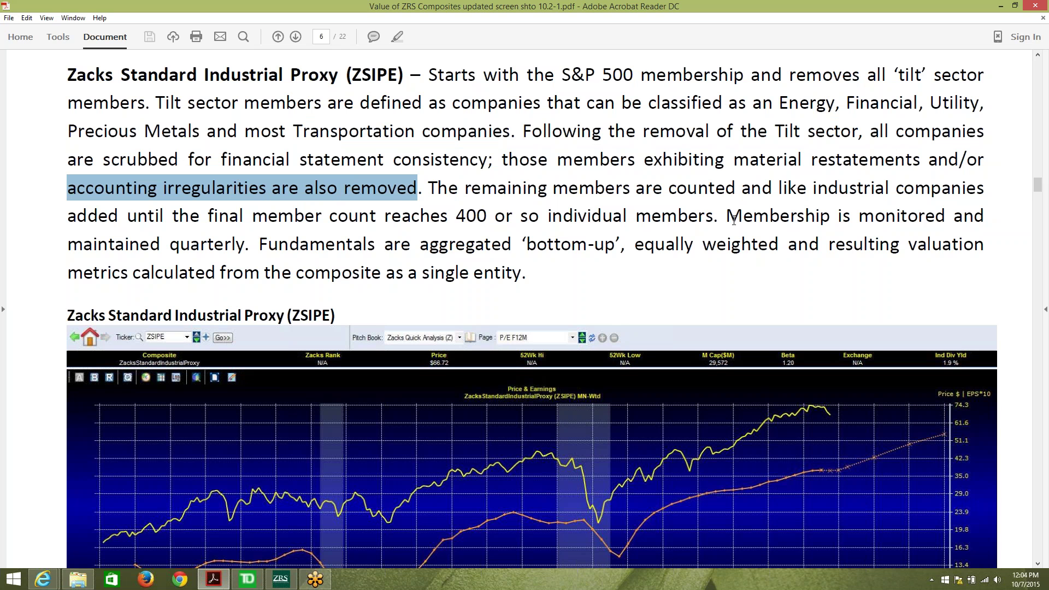
pyautogui.moveTo(727, 216); pyautogui.dragTo(946, 216)
pyautogui.moveTo(67, 244); pyautogui.dragTo(603, 243)
pyautogui.click(429, 244)
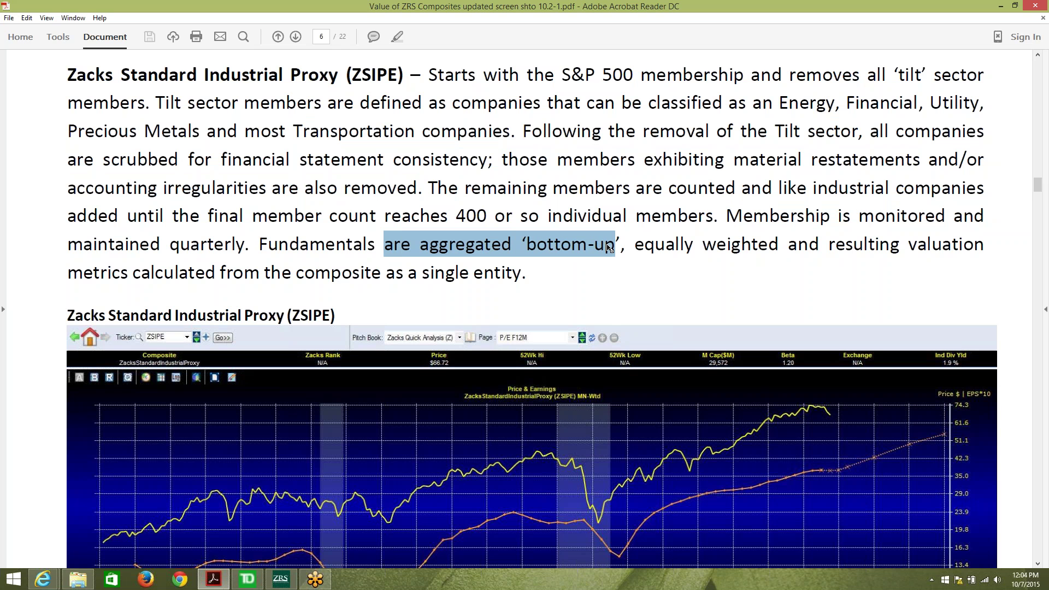
pyautogui.click(688, 245)
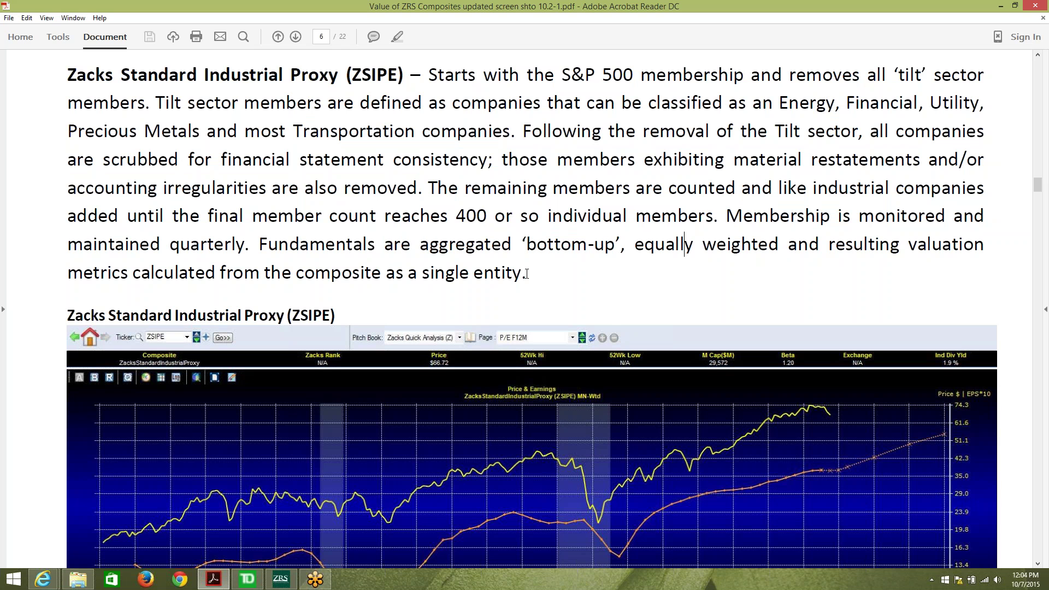
pyautogui.click(557, 286)
# Step: Go to the Zacks Cyclical and Growth Proxy (ZCYCE & ZGROWE) description on page 7 and highlight its heading
pyautogui.scroll(-1, 549, 317)
pyautogui.scroll(-15, 548, 317)
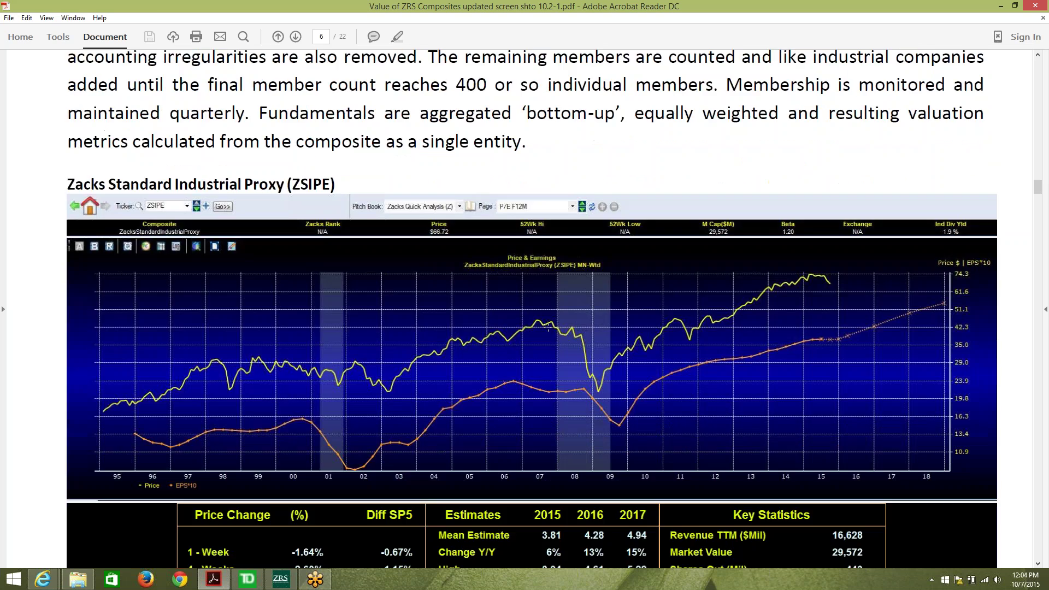
pyautogui.scroll(-14, 548, 317)
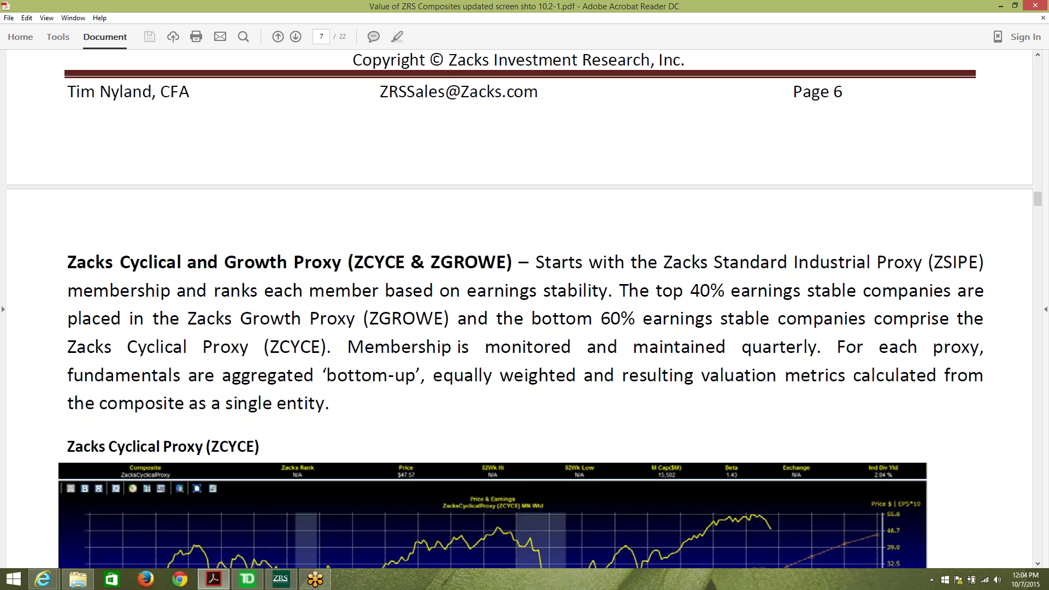
pyautogui.scroll(-5, 550, 332)
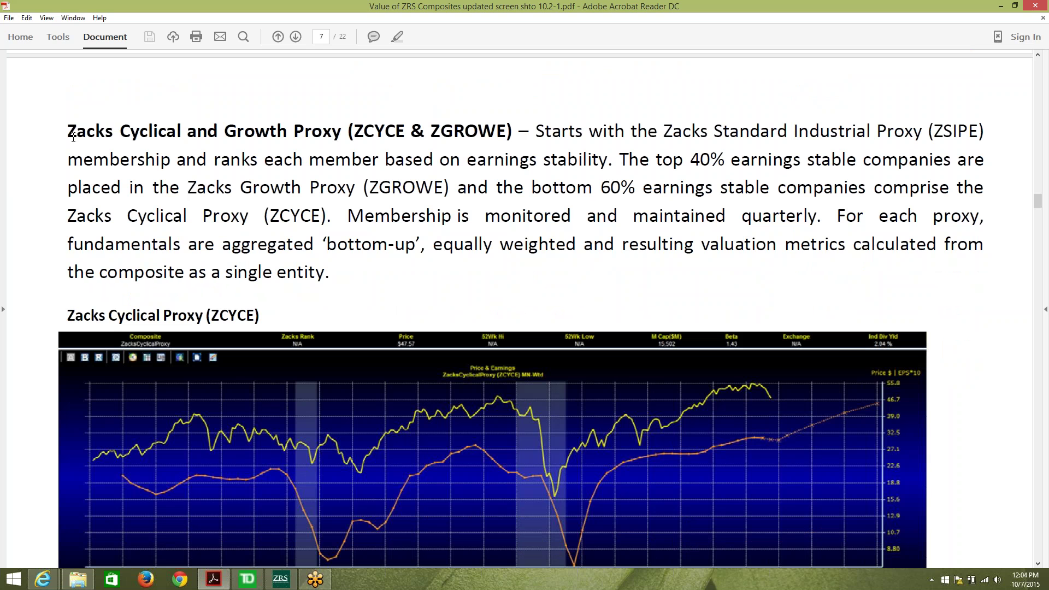
pyautogui.moveTo(64, 135); pyautogui.dragTo(324, 140)
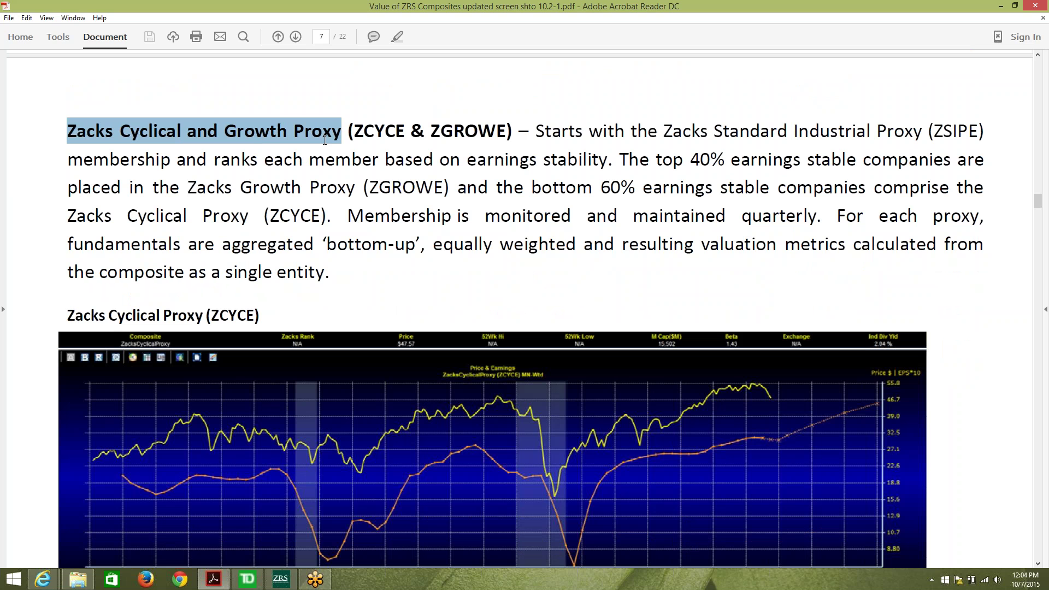